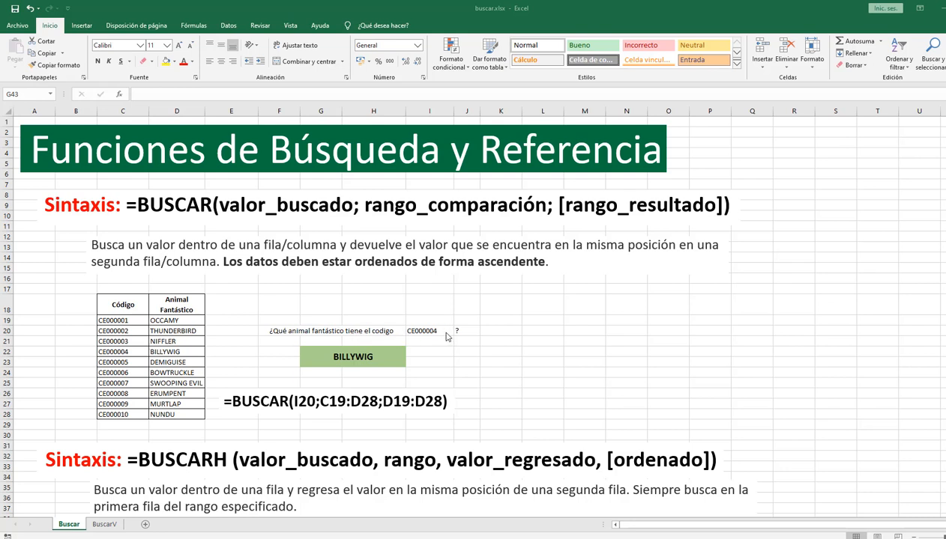
Choose code CE000001 in lookup cell I20 and highlight the I20 argument in the BUSCAR formula text.
left_click(445, 332)
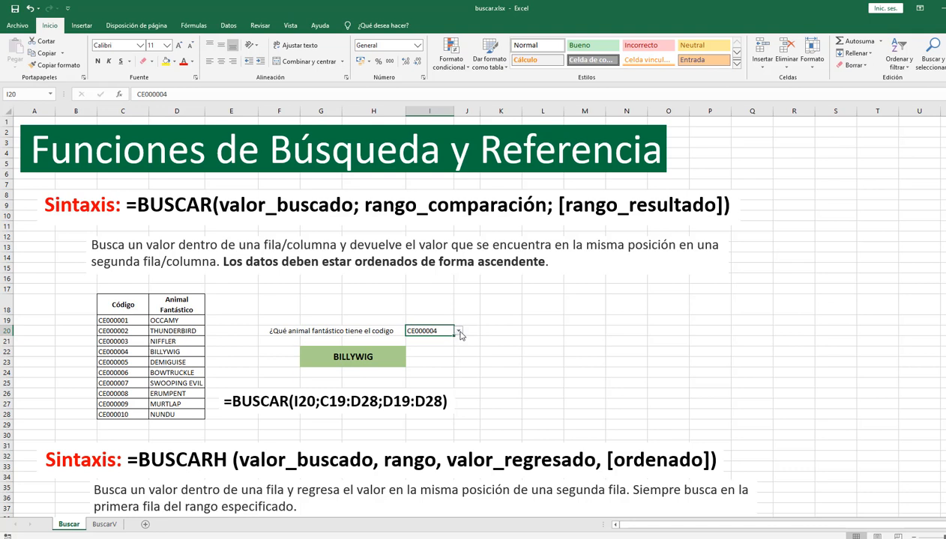
left_click(458, 331)
left_click_drag(459, 362, 458, 342)
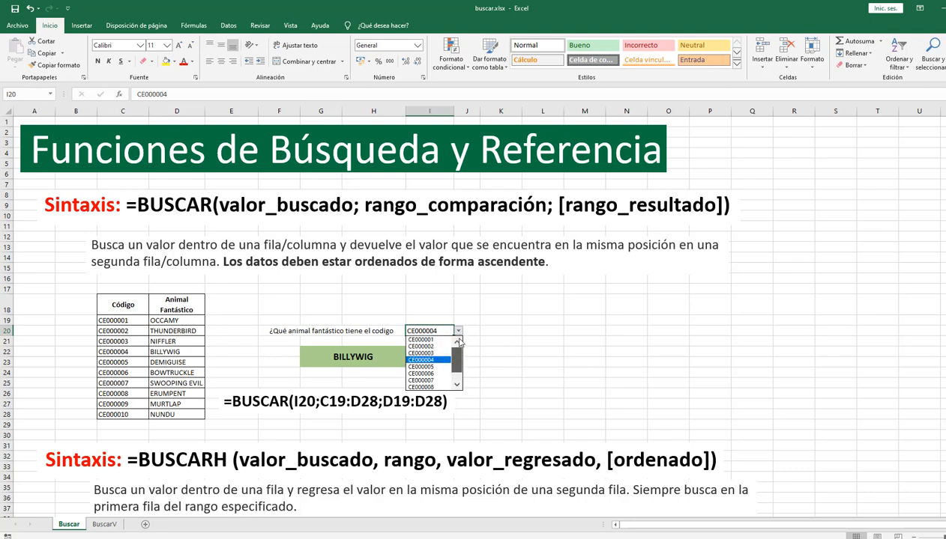
left_click(420, 340)
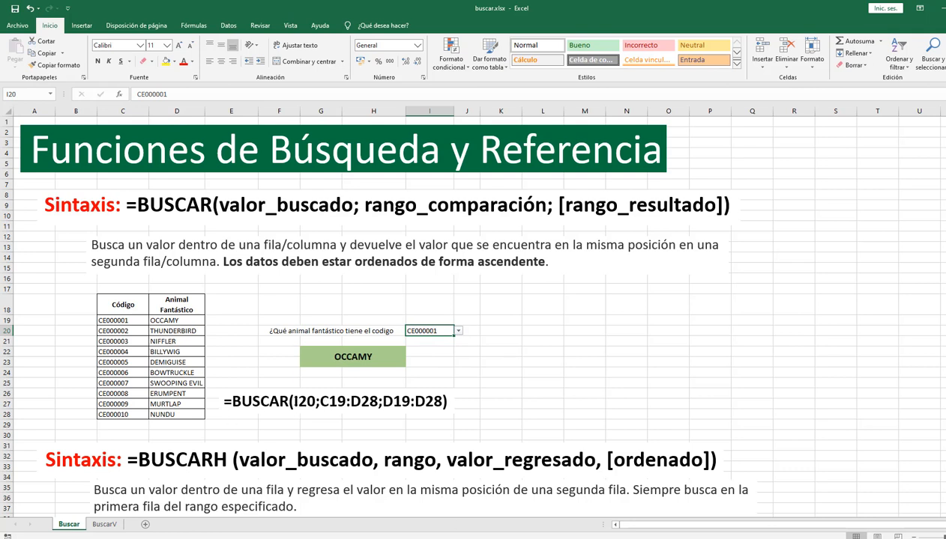
left_click_drag(293, 401, 315, 402)
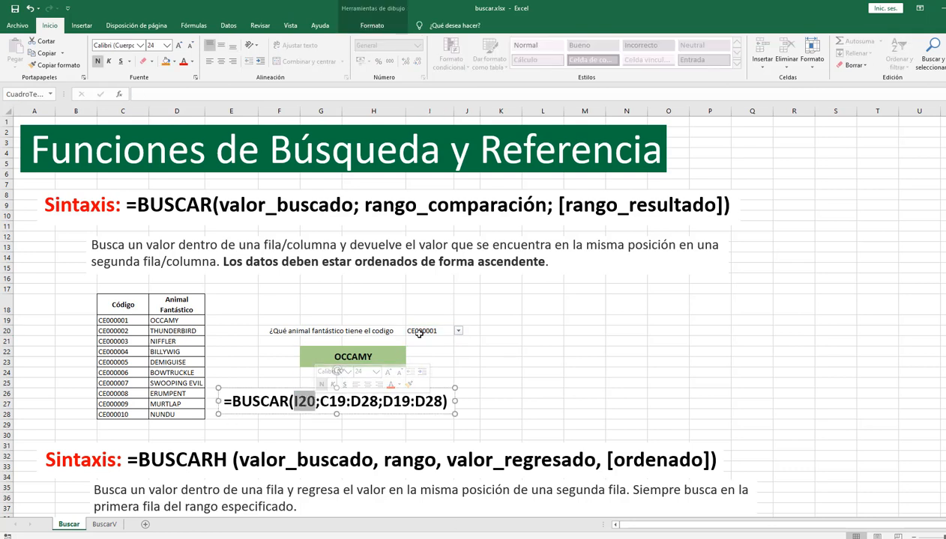
left_click(491, 362)
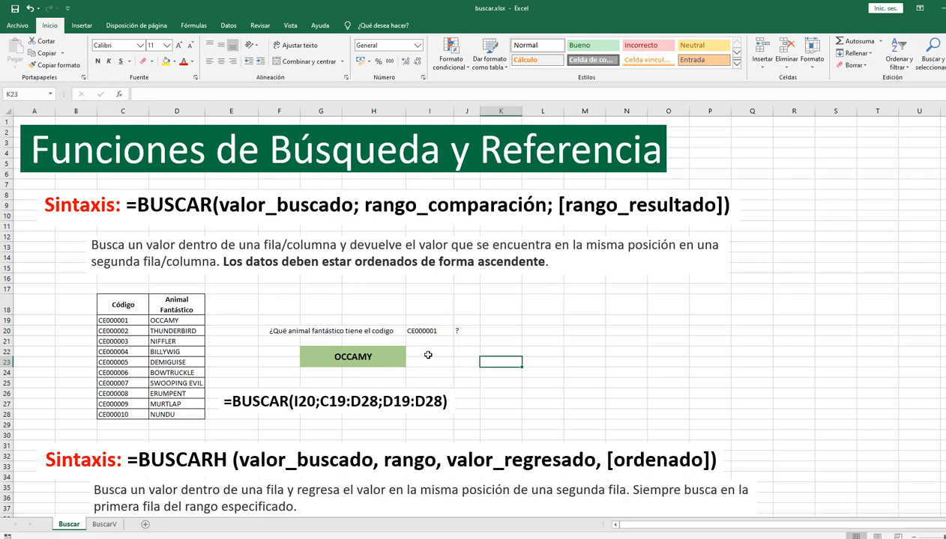
Set the lookup code in cell I20 to CE000007.
left_click(438, 330)
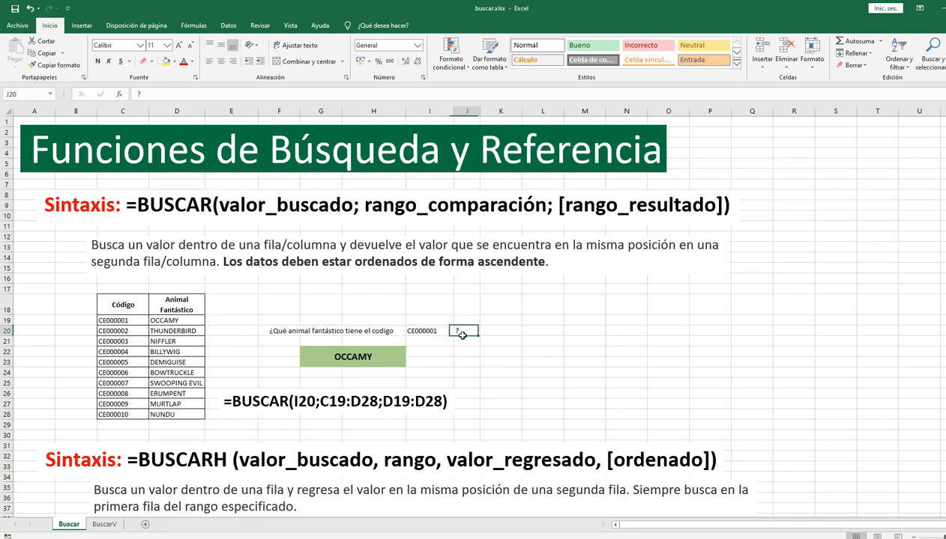
left_click(459, 333)
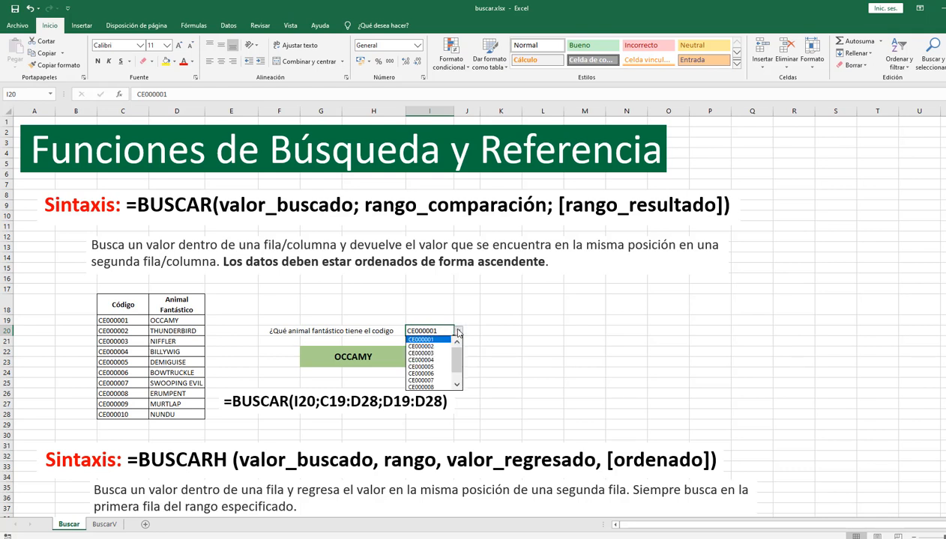
left_click(423, 383)
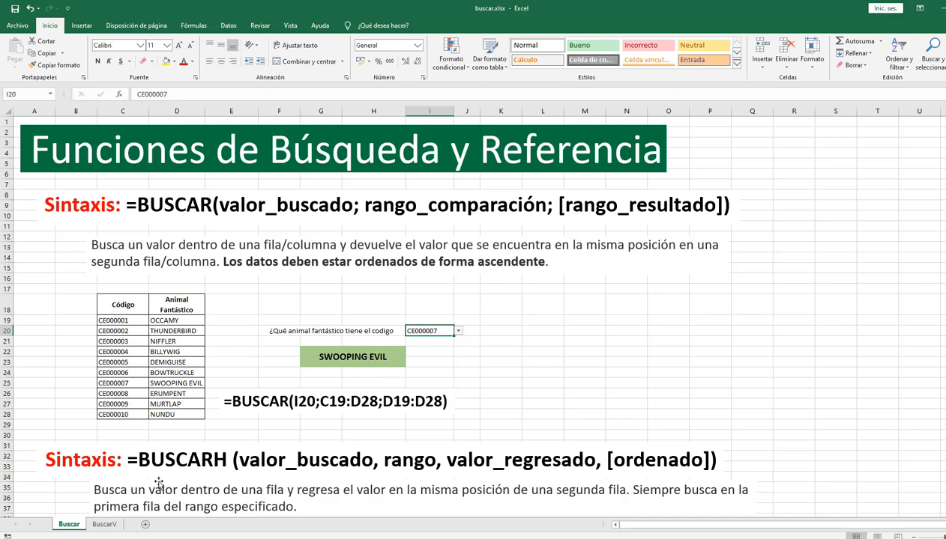
Copy the BUSCARH example table C41:F43 and preview pasting it transposed at cell R40.
scroll(199, 391, "down", 4)
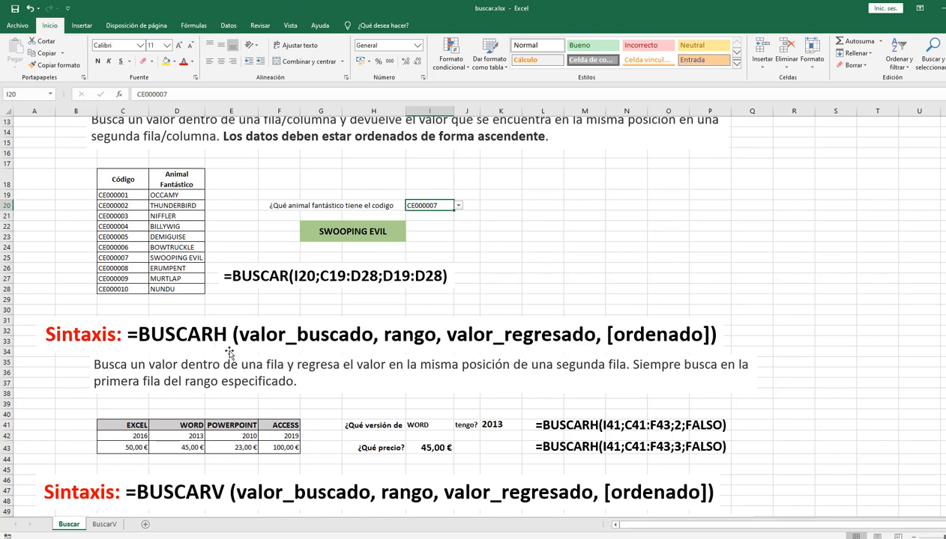
scroll(131, 424, "down", 1)
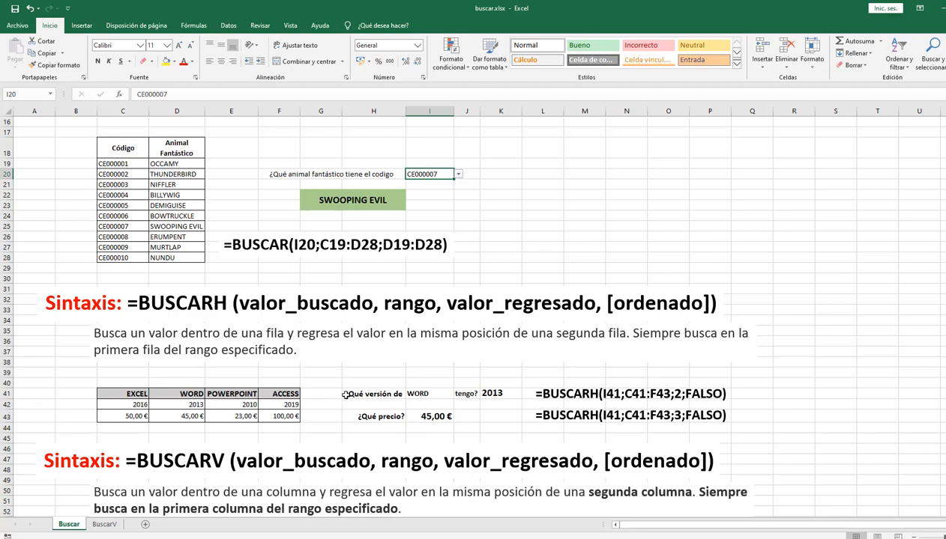
scroll(255, 368, "down", 3)
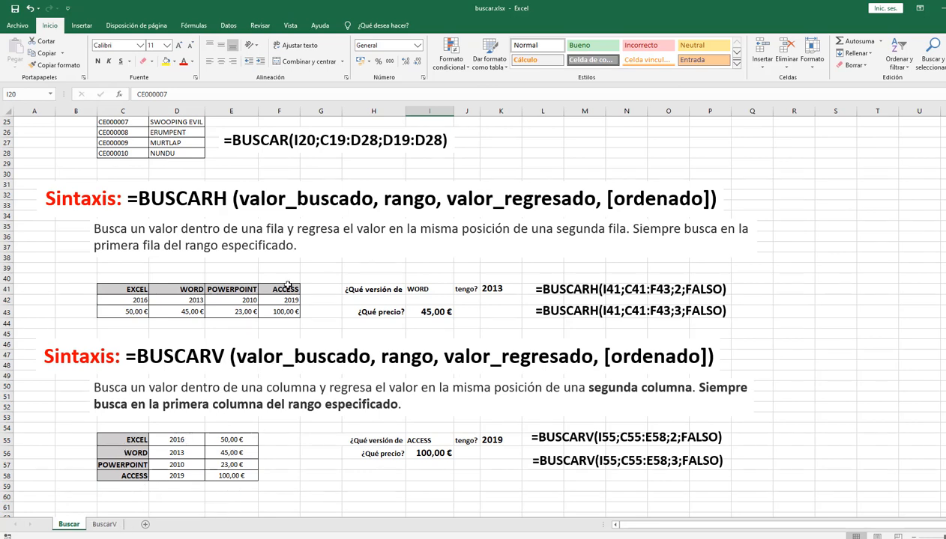
scroll(288, 286, "up", 2)
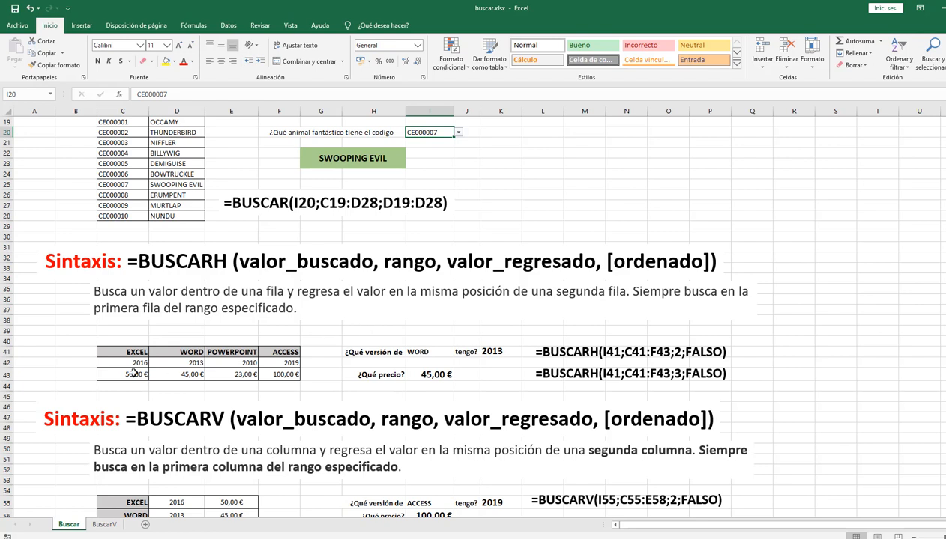
left_click_drag(101, 351, 270, 372)
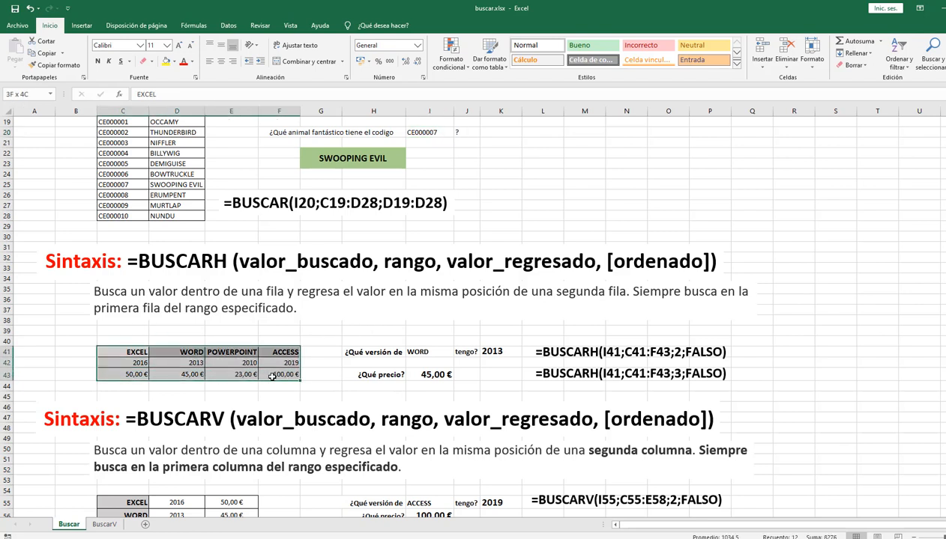
left_click(48, 54)
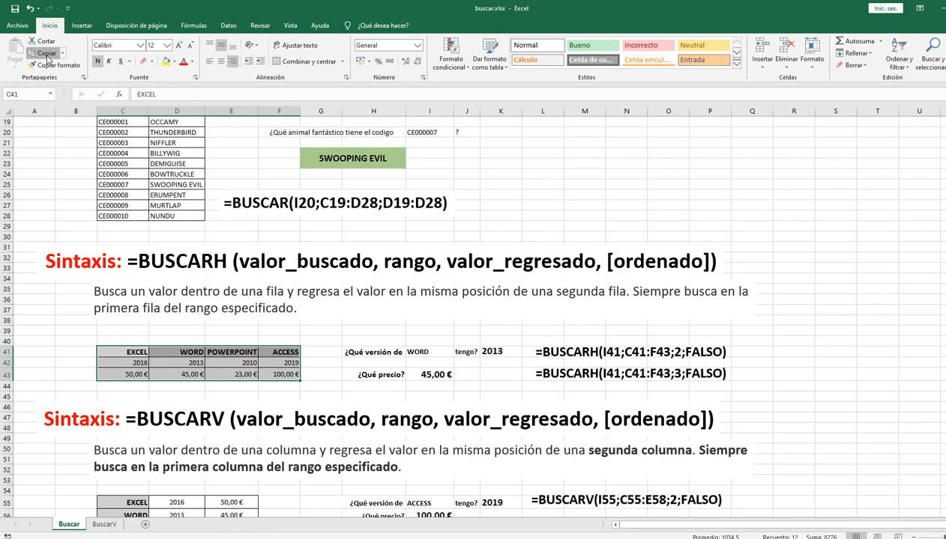
left_click(12, 69)
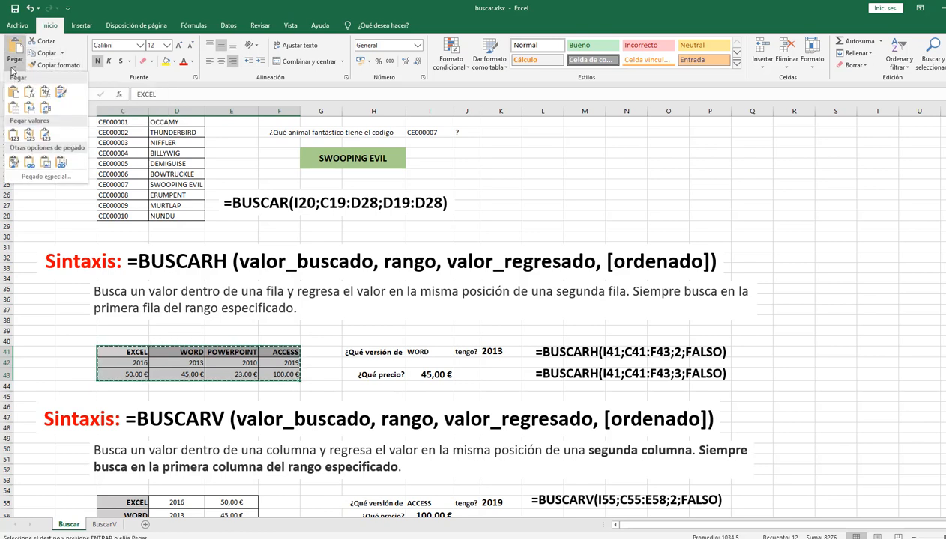
left_click(786, 341)
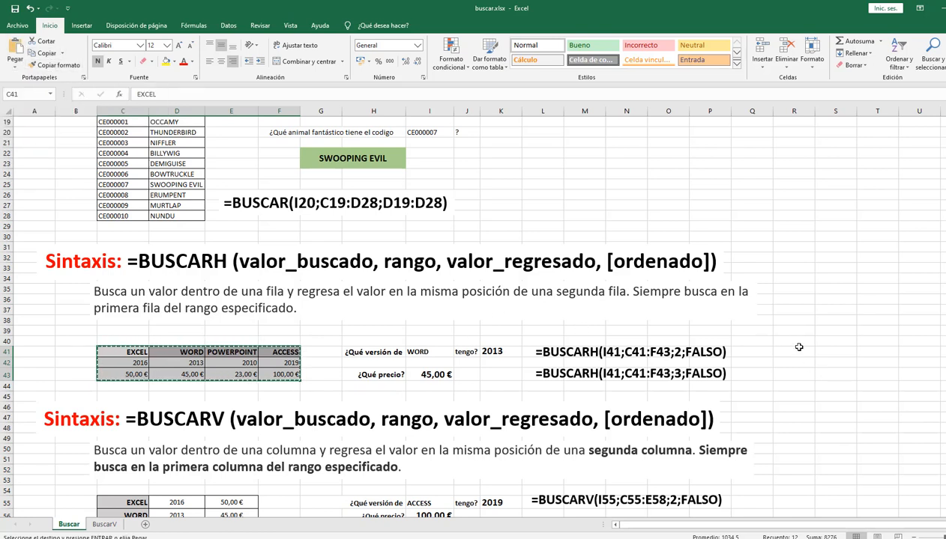
left_click(790, 341)
left_click(12, 69)
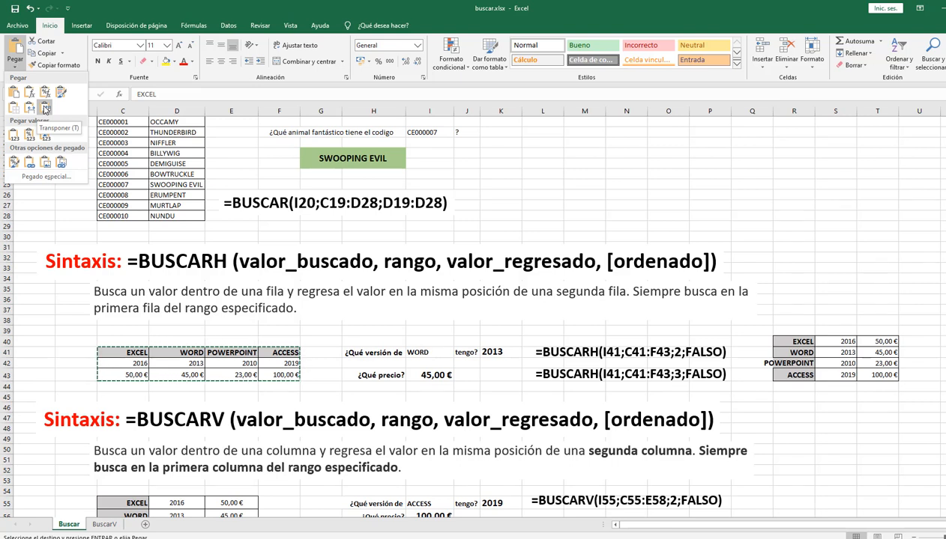
left_click(234, 27)
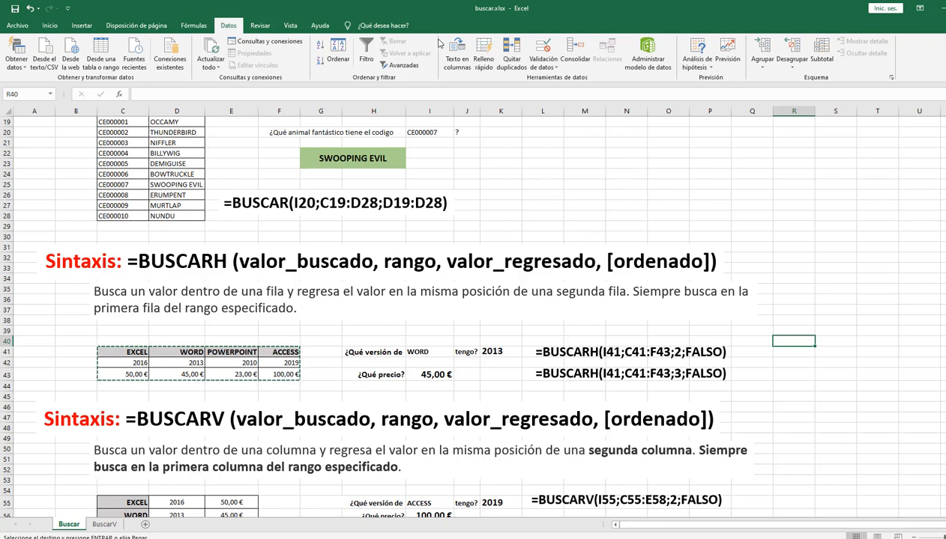
mouse_move(783, 346)
left_mouse_down()
mouse_move(839, 359)
mouse_move(781, 337)
left_mouse_up()
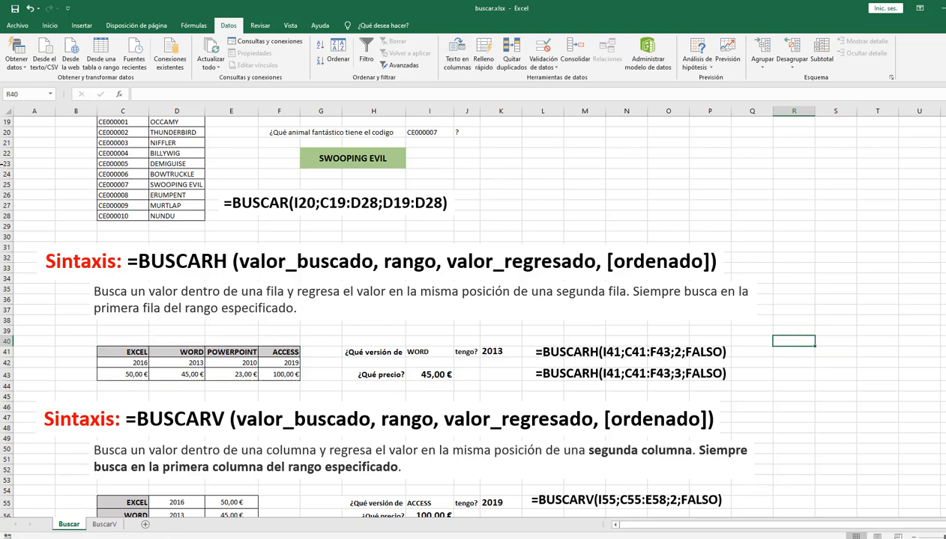
right_click(180, 426)
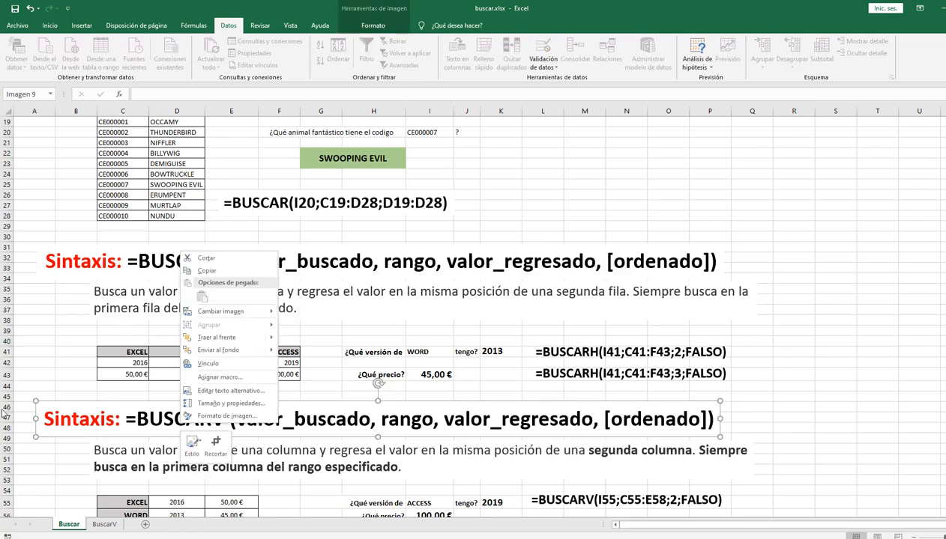
left_click(135, 349)
left_click_drag(136, 353, 288, 375)
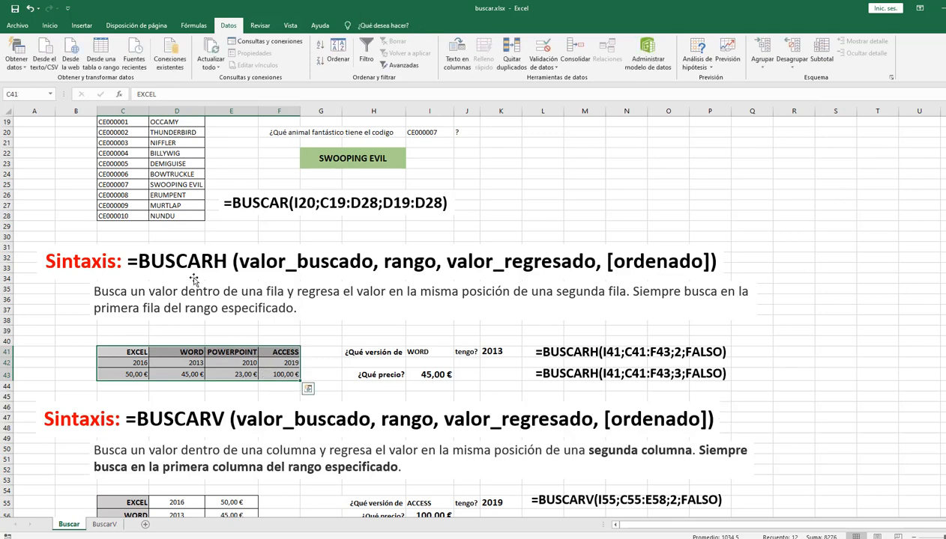
left_click(49, 25)
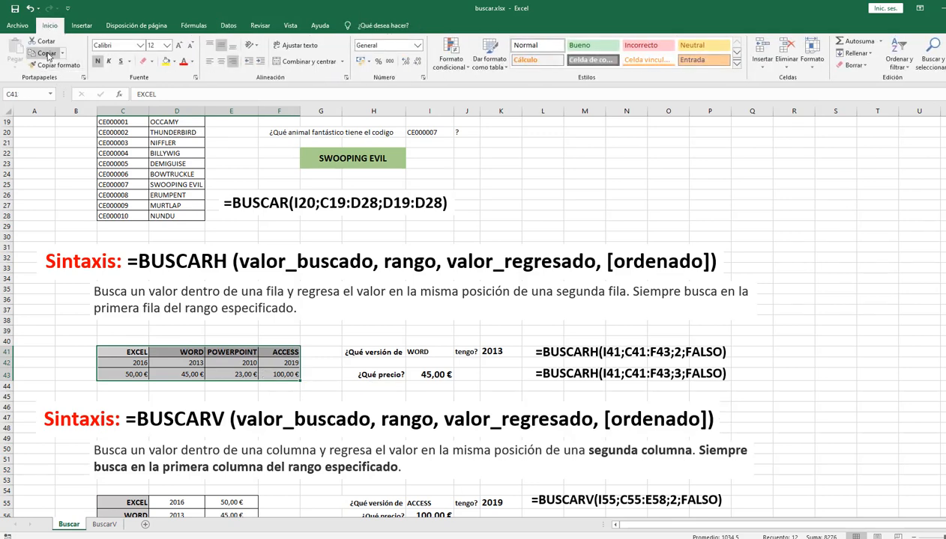
left_click(47, 54)
left_click(16, 66)
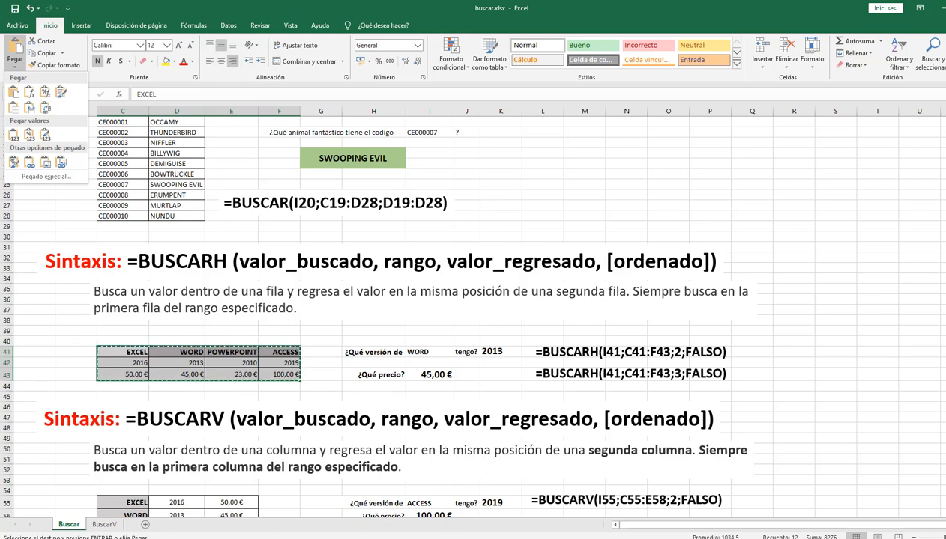
key("Escape")
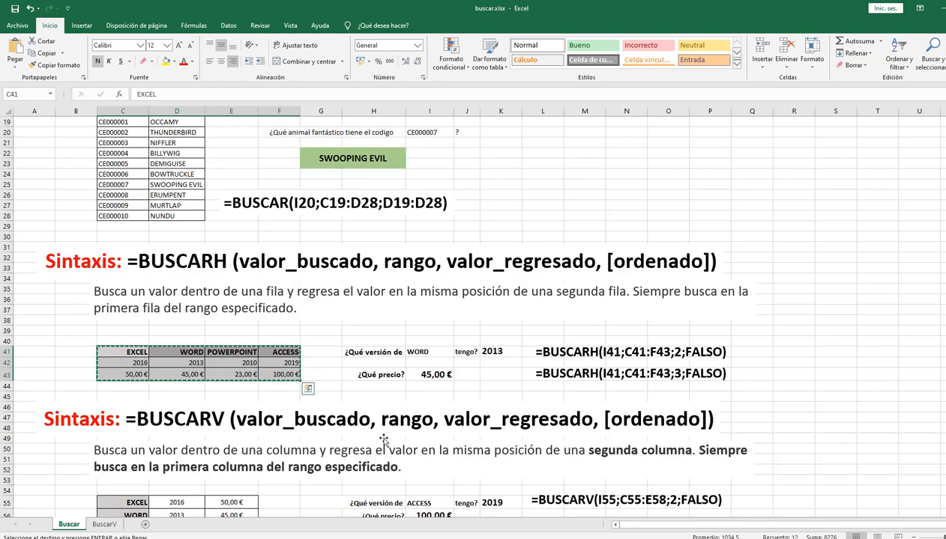
left_click(65, 384)
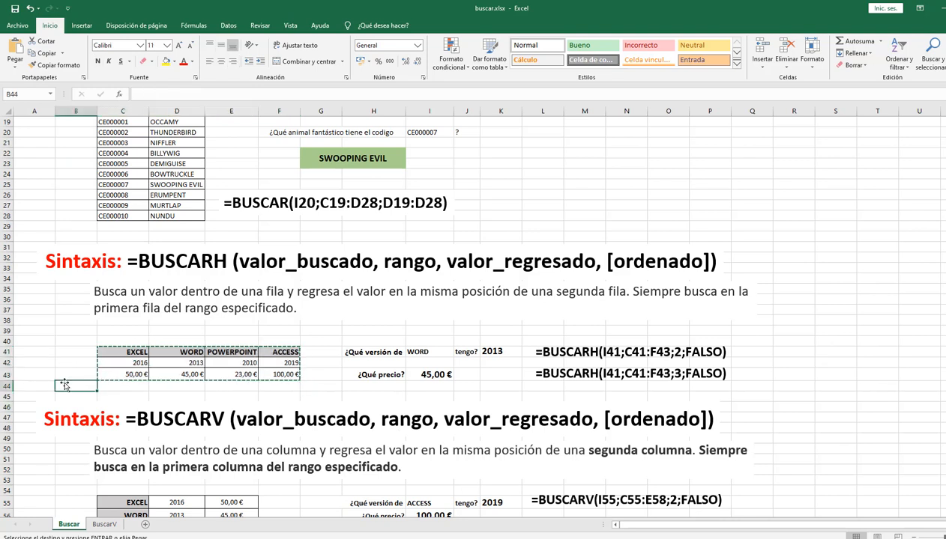
key("Escape")
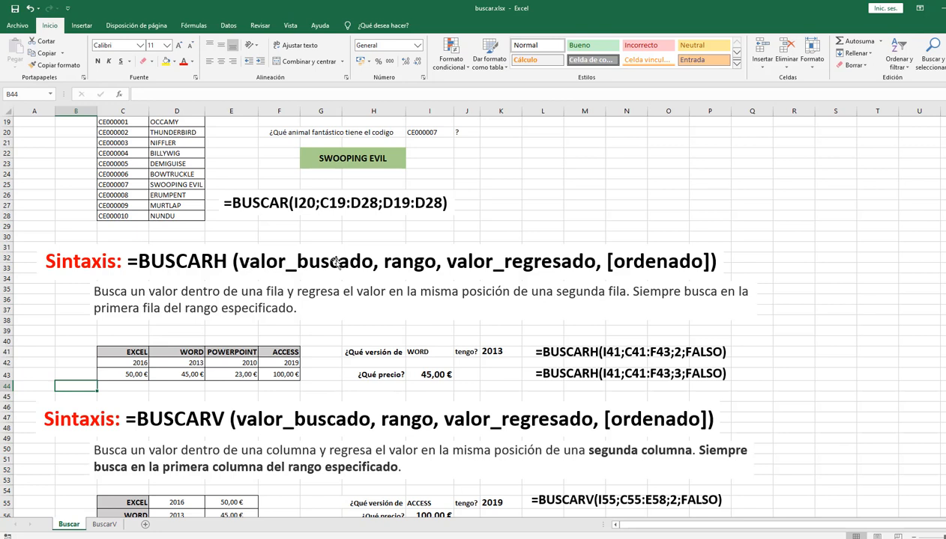
Test the BUSCARH example by choosing POWERPOINT in cell I41, ending with ACCESS selected.
left_click(440, 349)
left_click(458, 351)
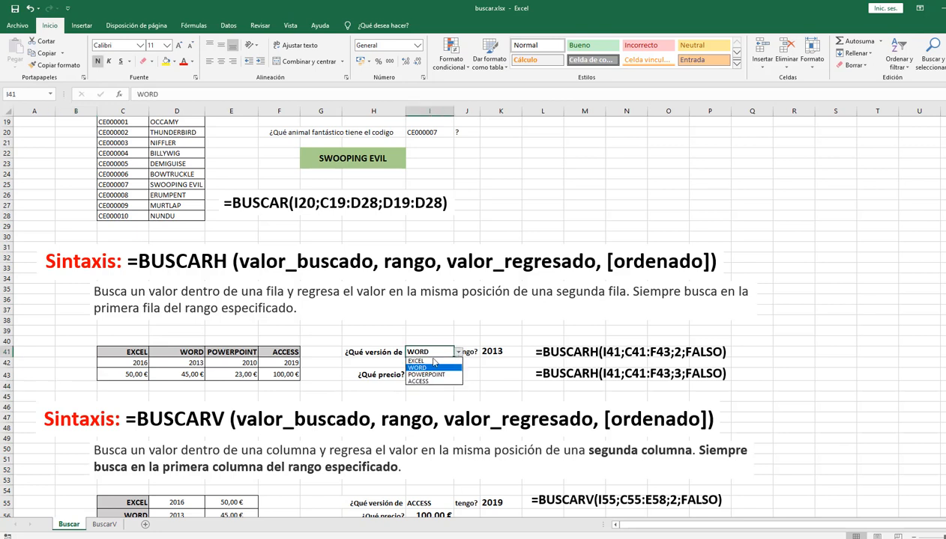
left_click(427, 374)
left_click(457, 352)
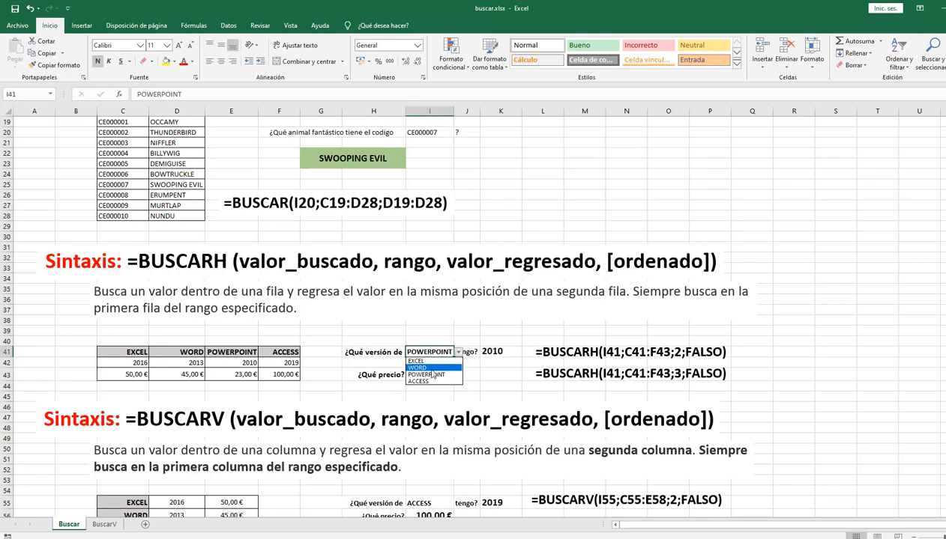
left_click(425, 382)
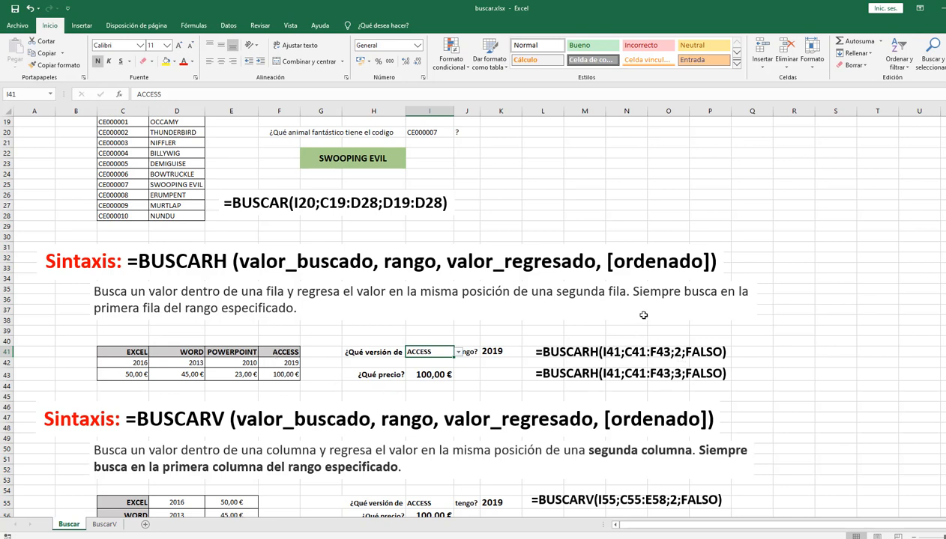
Review the BUSCAR, BUSCARH and BUSCARV examples, highlighting the row index 3 in the BUSCARH price formula.
scroll(315, 191, "up", 3)
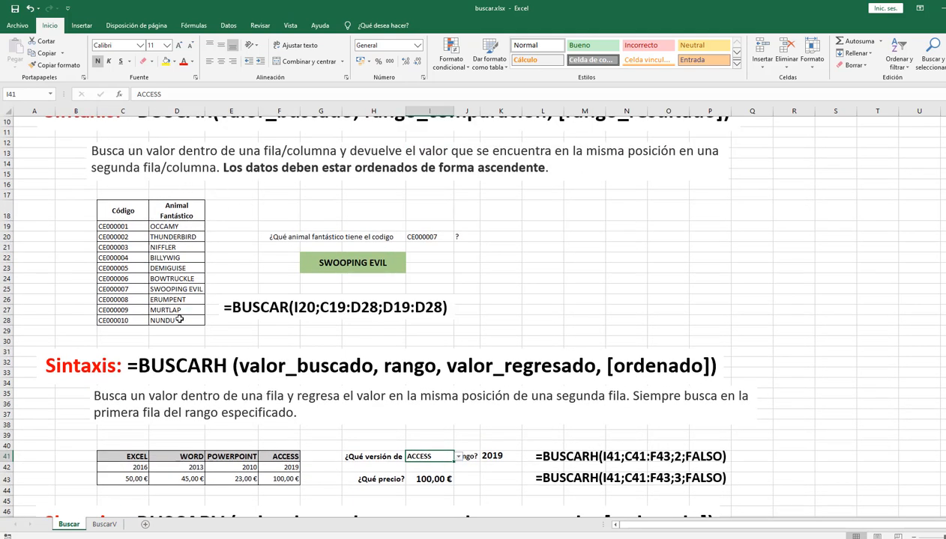
scroll(398, 330, "down", 2)
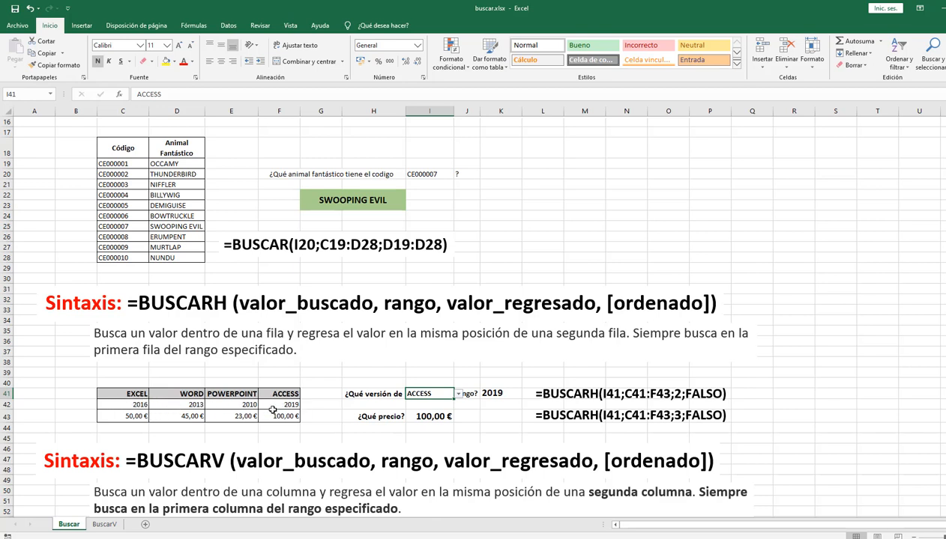
scroll(620, 311, "down", 1)
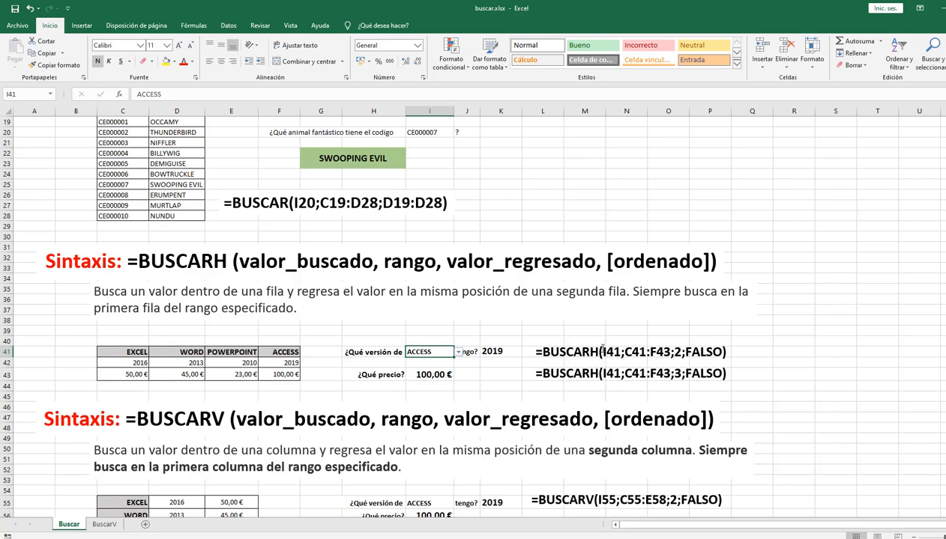
left_click(677, 373)
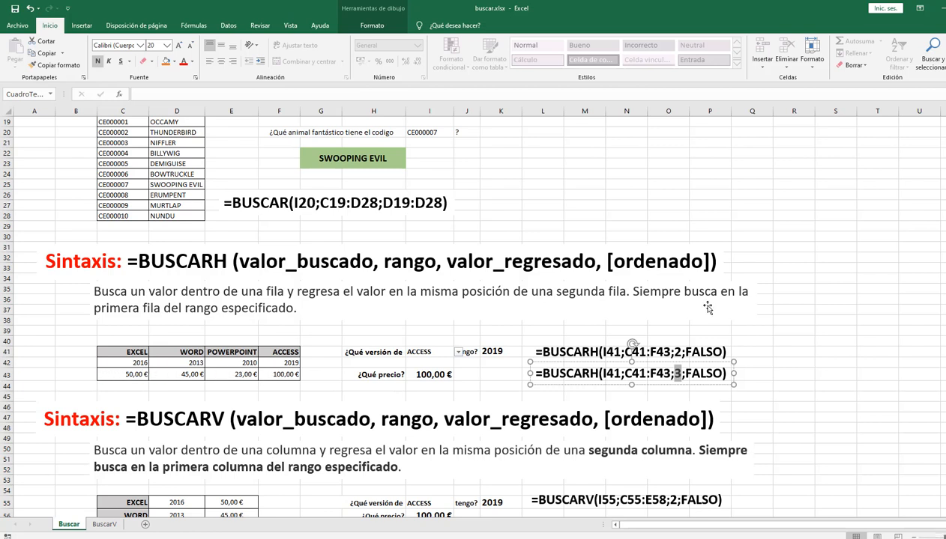
left_click(768, 373)
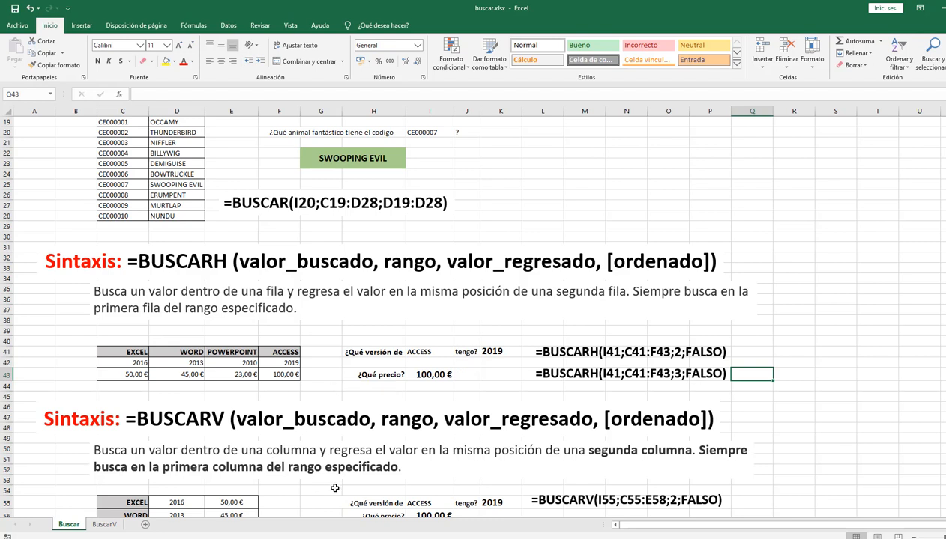
scroll(786, 414, "down", 3)
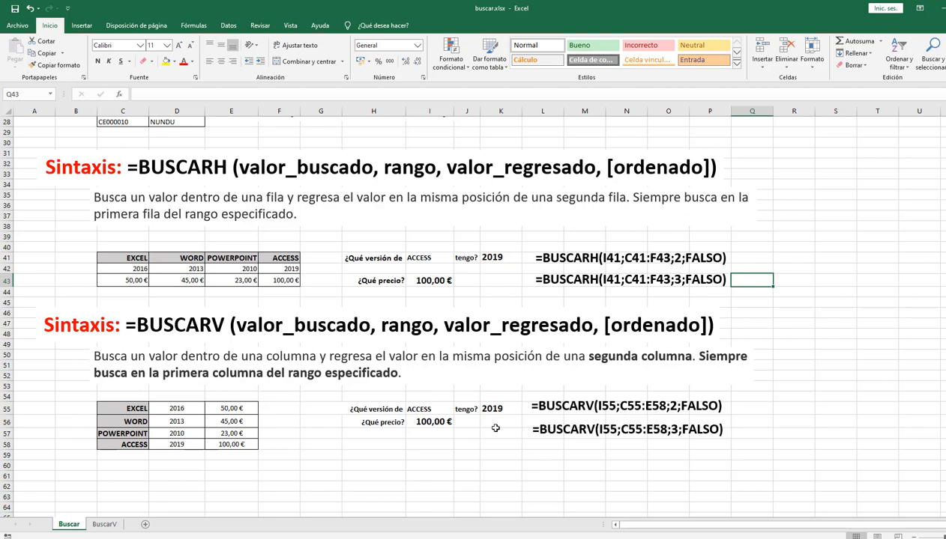
Select the lookup cell I55 and highlight the range C55:E58 and column index 3 in the BUSCARV example formulas.
left_click(425, 409)
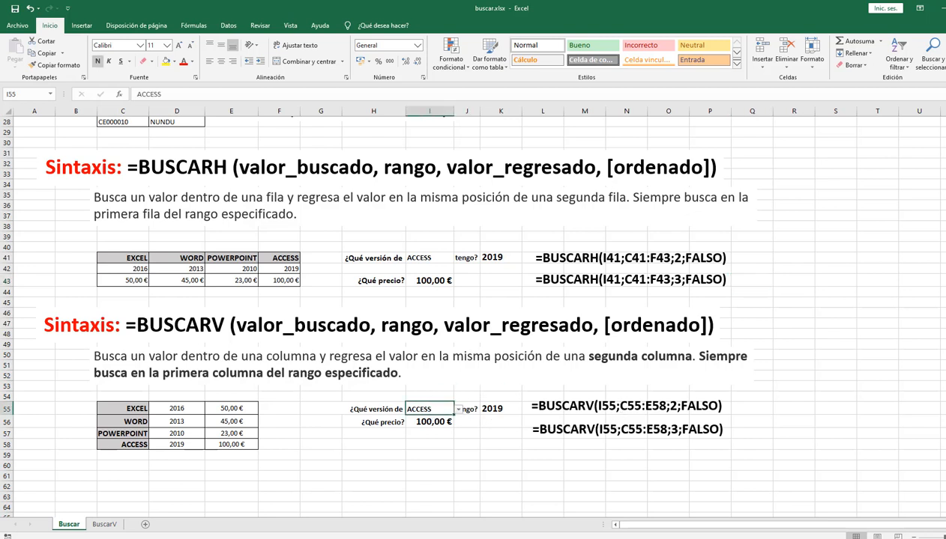
left_click_drag(618, 405, 666, 406)
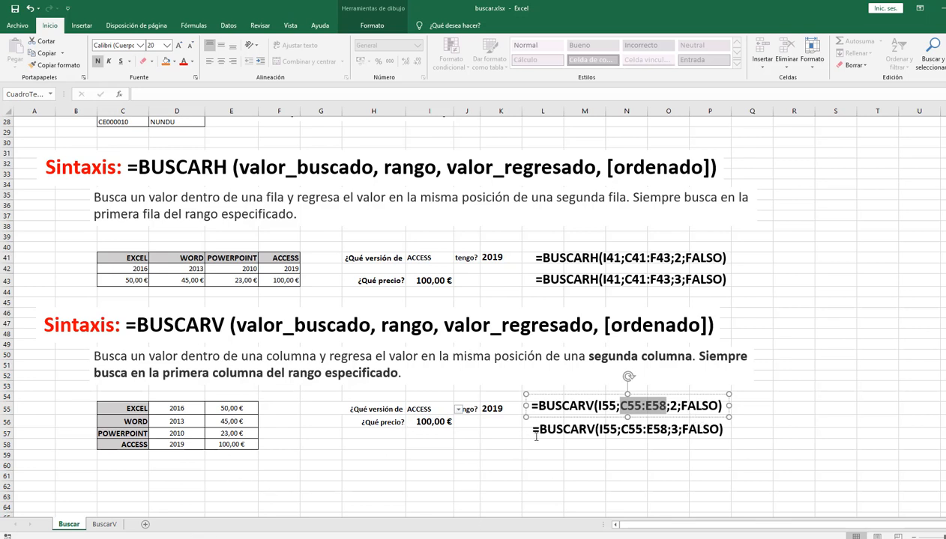
double_click(673, 429)
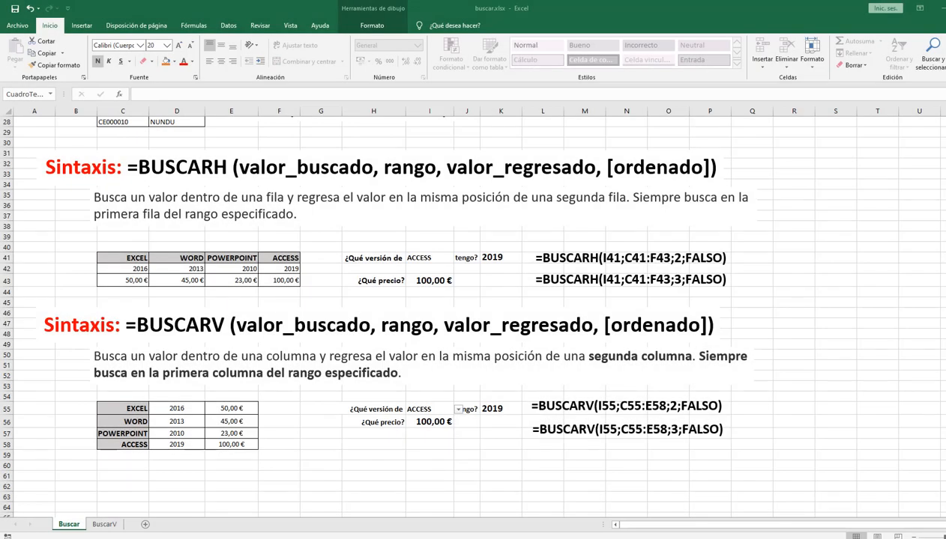
Switch to the BuscarV sheet and review the codes available for selection in cell J5.
left_click(109, 523)
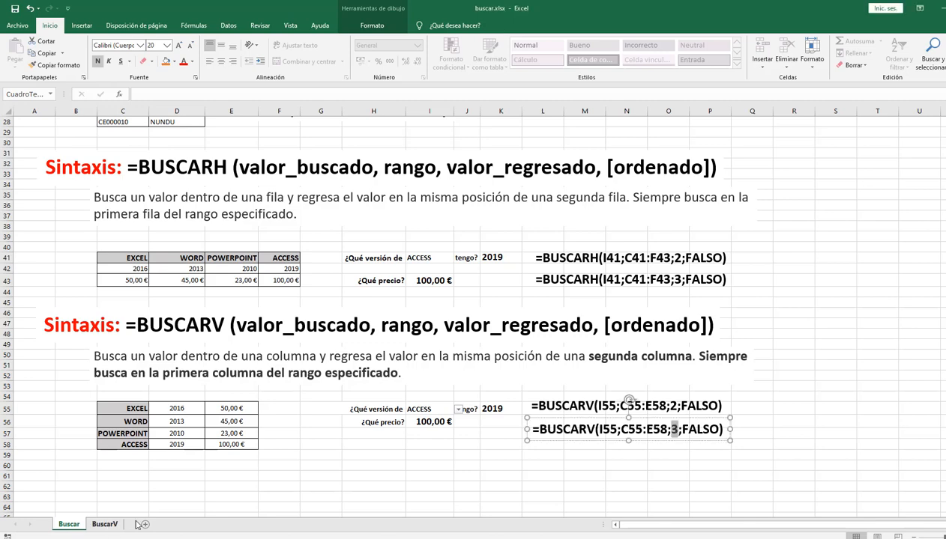
left_click(105, 524)
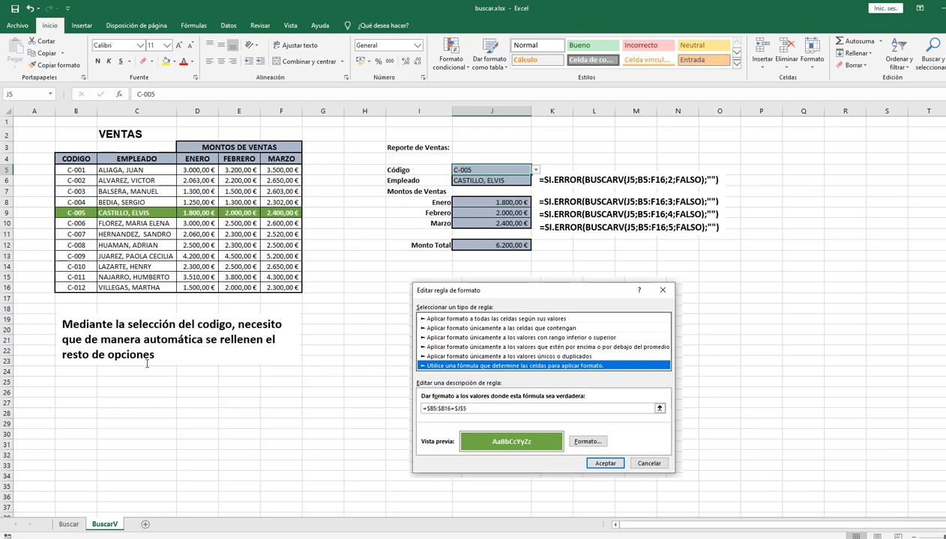
left_click(534, 172)
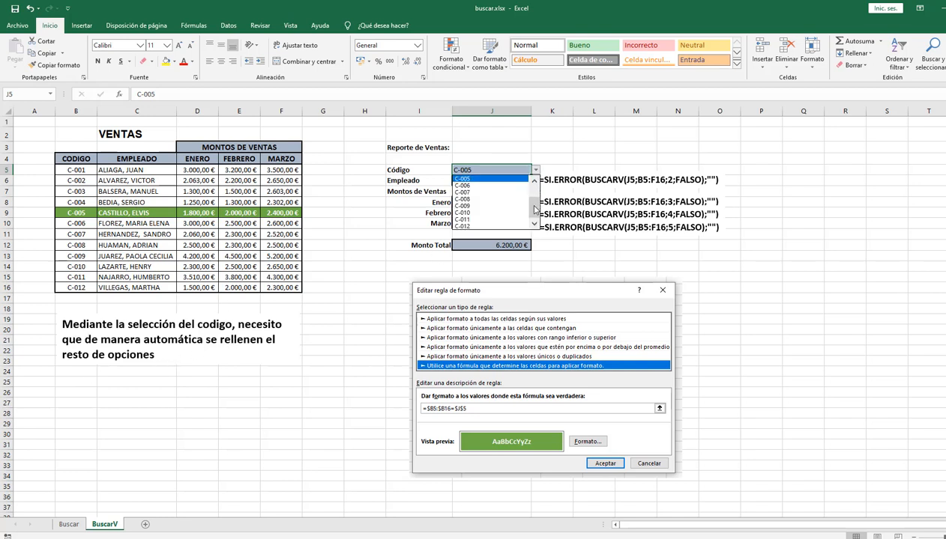
left_click_drag(533, 207, 534, 180)
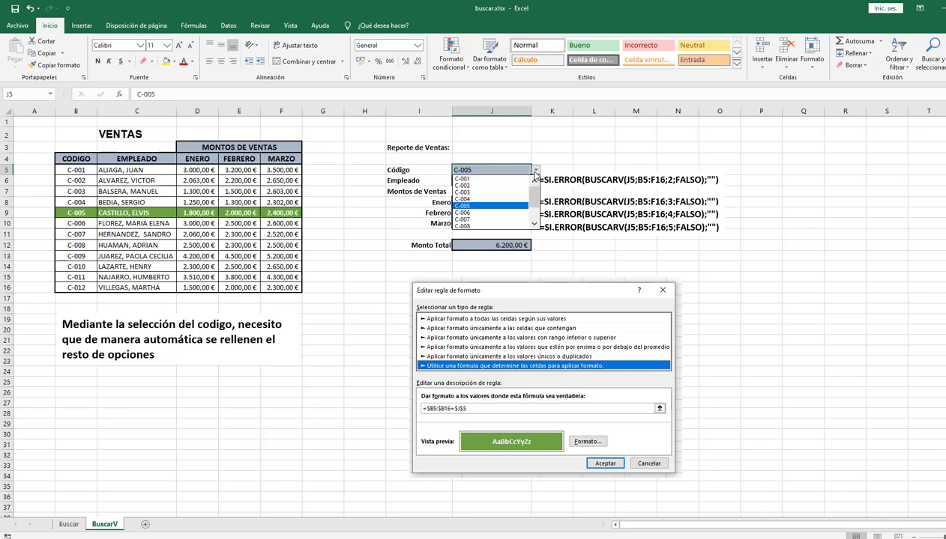
left_click(535, 171)
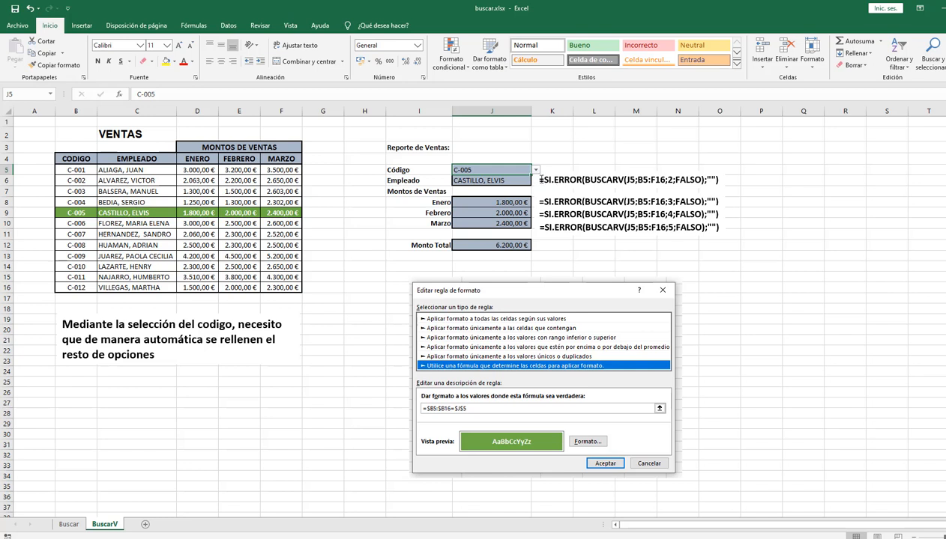
Highlight SI.ERROR and its nested BUSCARV expression in the employee formula, and check the code list in cell J5.
left_click_drag(537, 178, 576, 188)
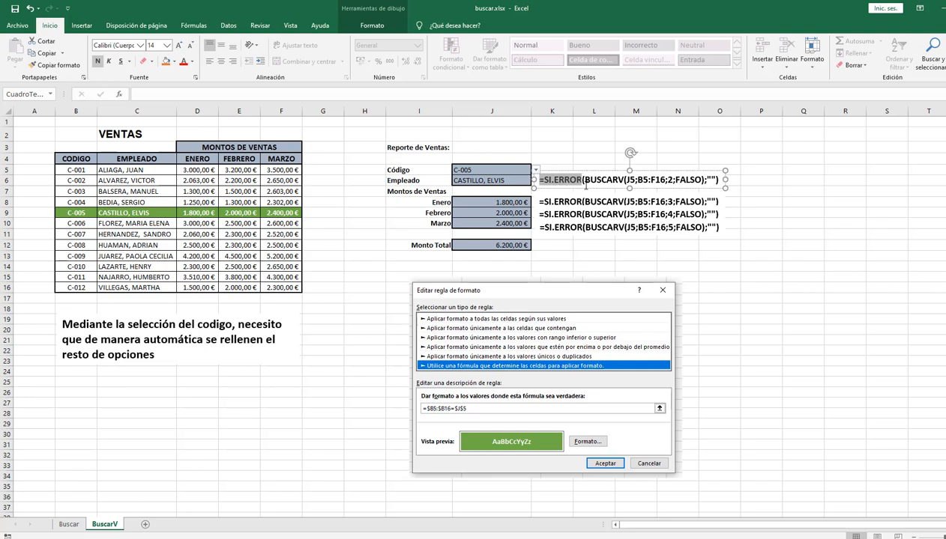
left_click_drag(584, 179, 700, 179)
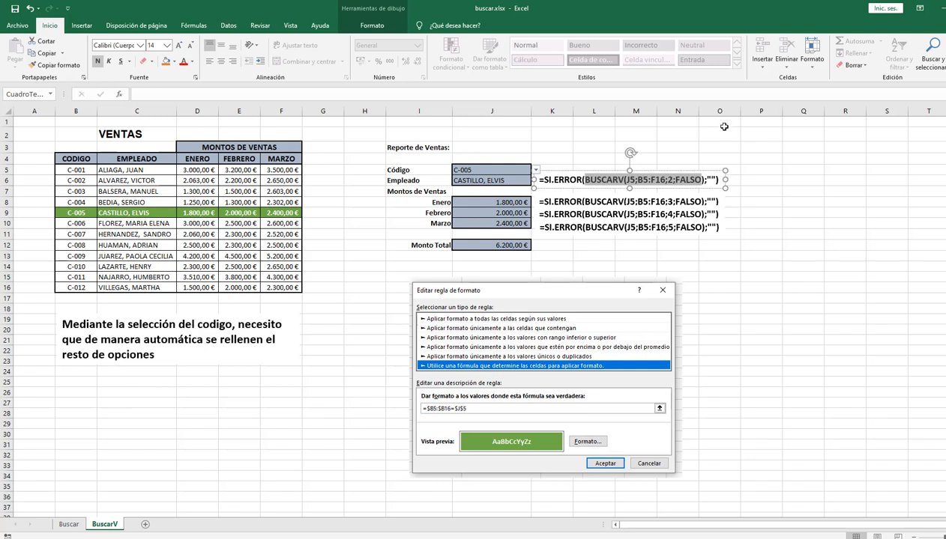
left_click(535, 171)
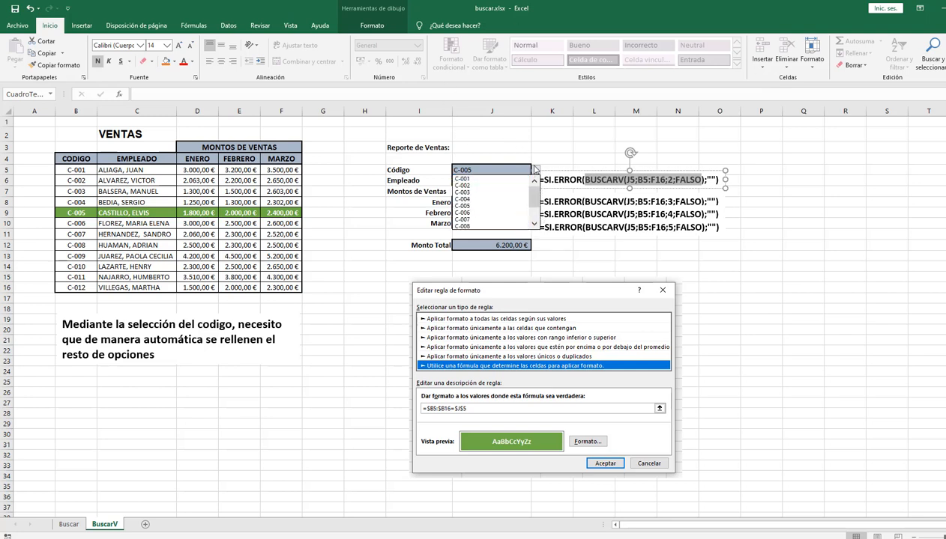
left_click(528, 169)
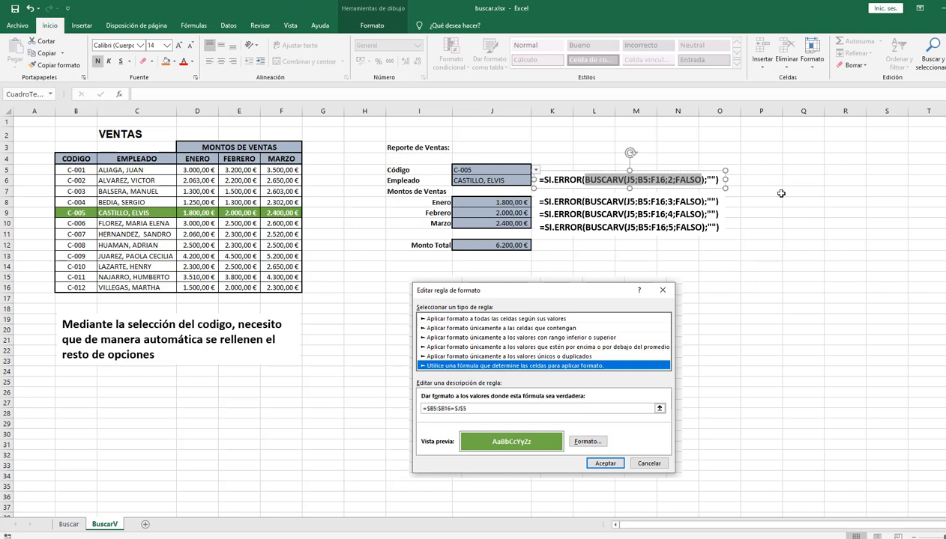
left_click(742, 255)
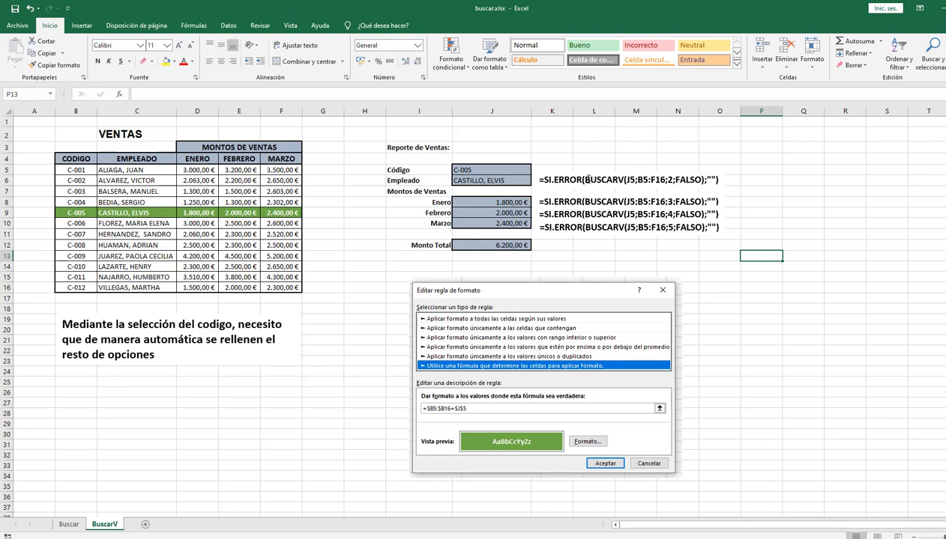
Highlight the function name BUSCARV, the lookup cell J5 and the range B5:F16 in the employee formula.
left_click_drag(585, 180, 623, 180)
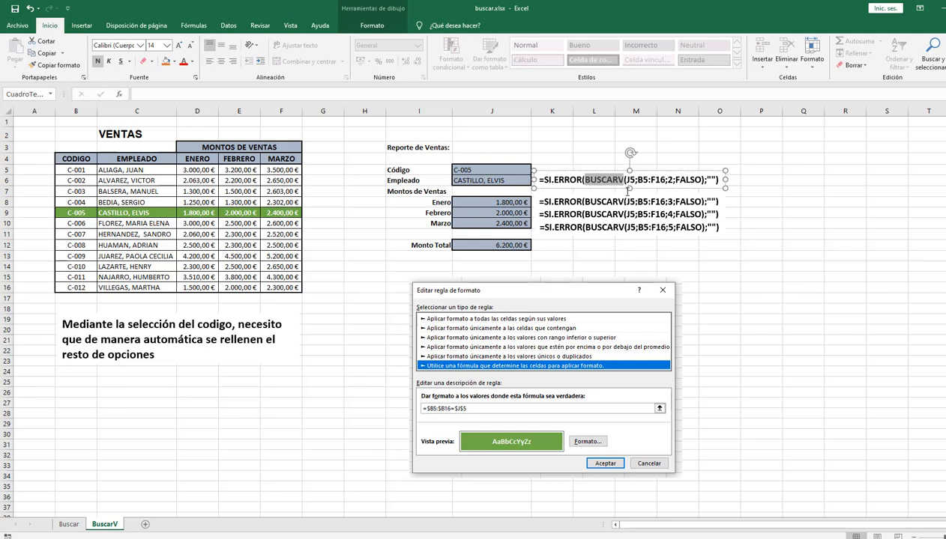
left_click(630, 179)
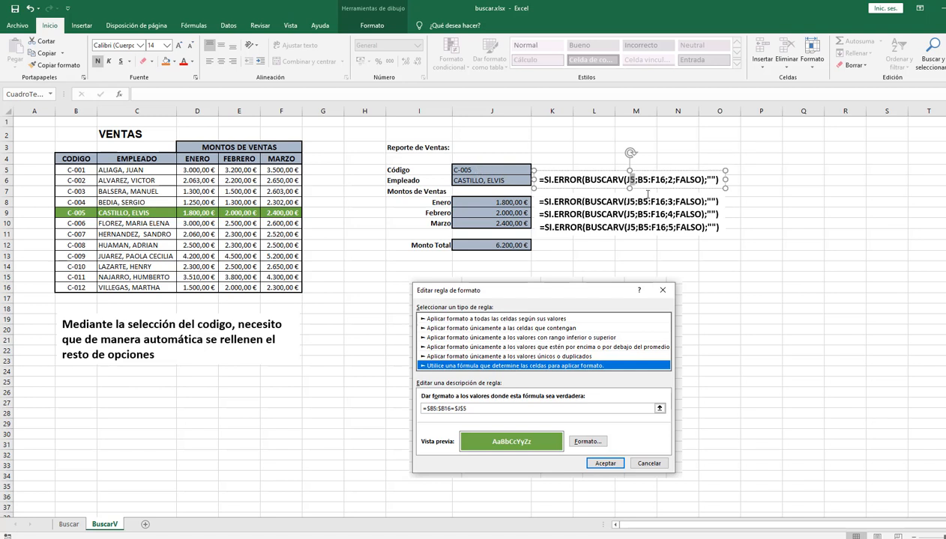
left_click_drag(636, 179, 665, 179)
left_click(628, 180)
Choose code C-010 in cell J5 of the sales report.
left_click(510, 172)
left_click(535, 170)
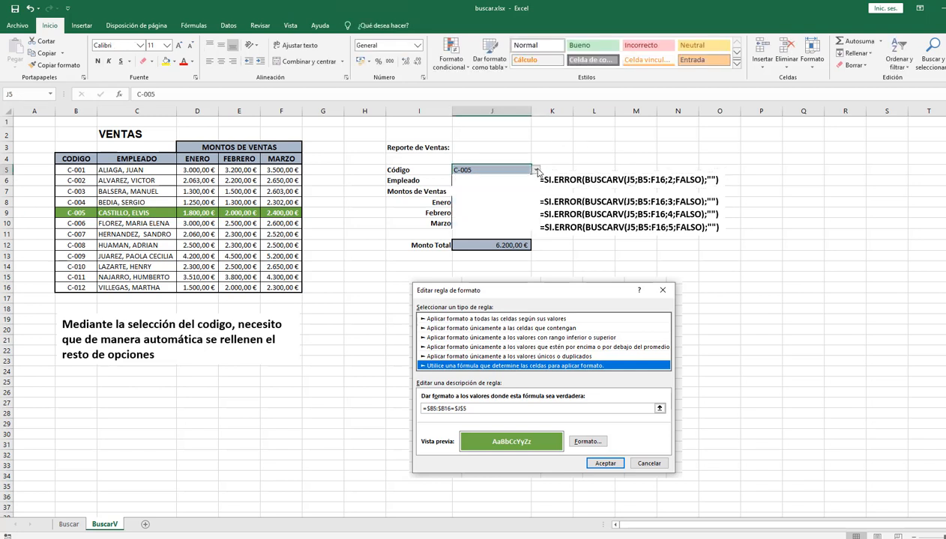
left_click(483, 213)
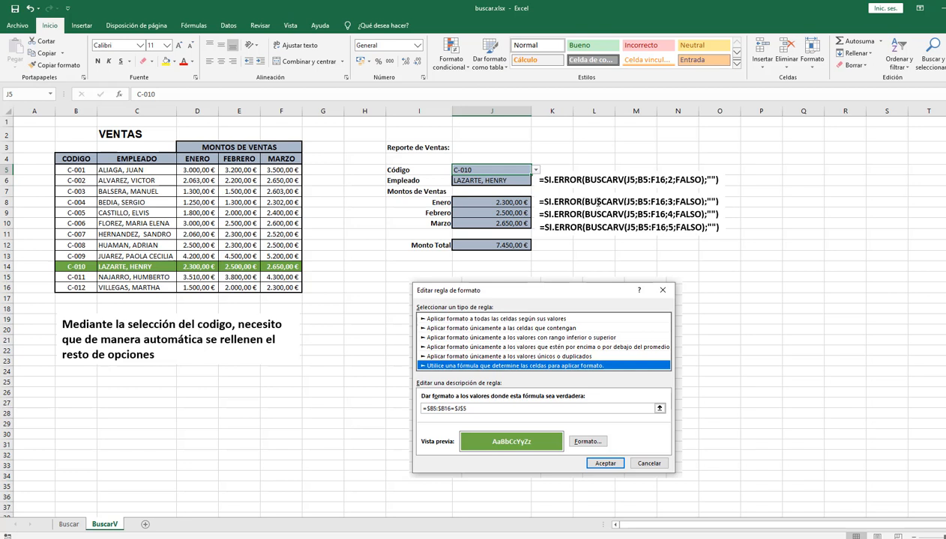
Highlight the column indexes in the monthly sales formulas and inspect the Monto Total formula in cell J12.
left_click(671, 200)
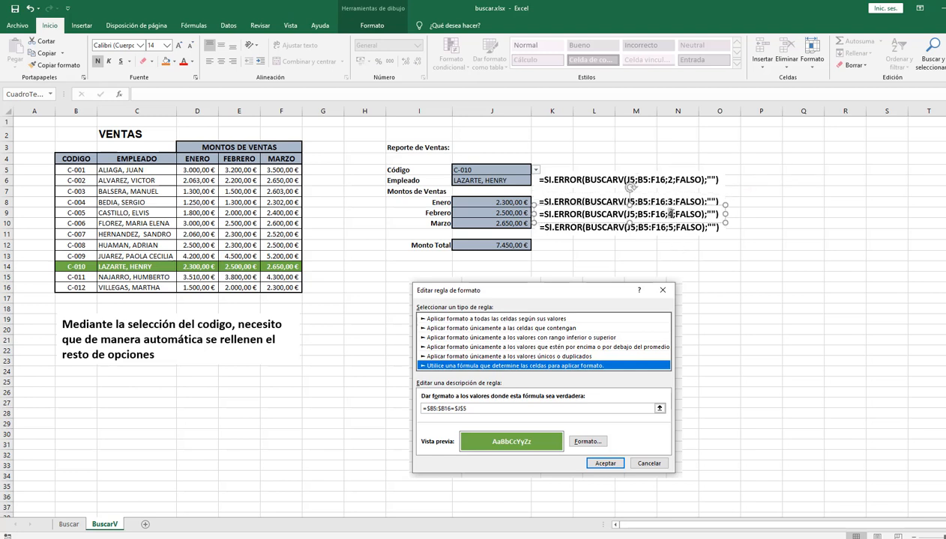
left_click(672, 228)
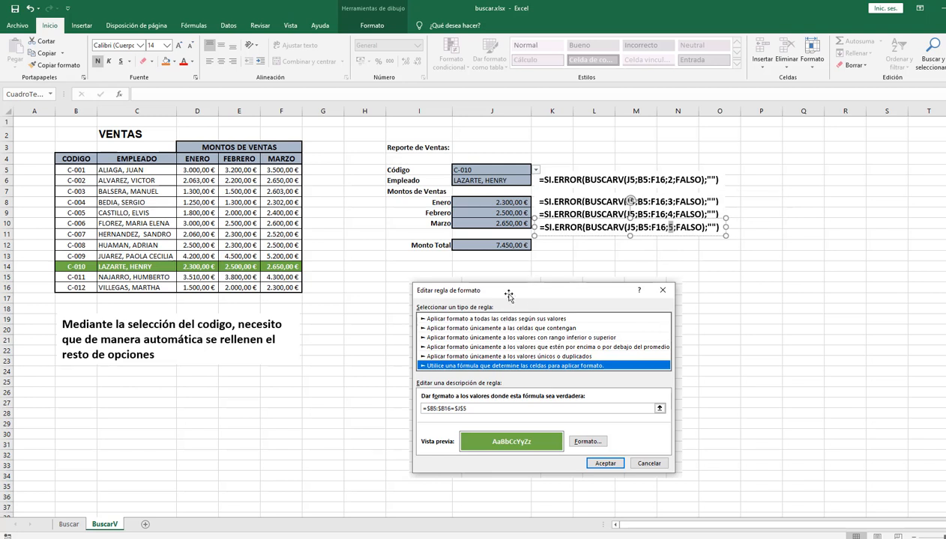
left_click(496, 243)
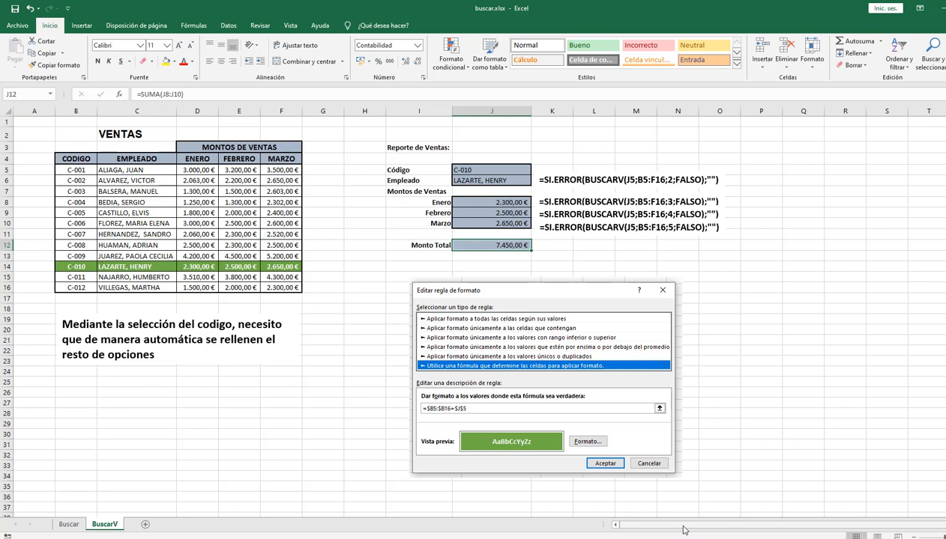
Shift the format-rule picture slightly and test the report with codes C-008, C-006, C-011 and finally C-007 in cell J5.
left_click(508, 301)
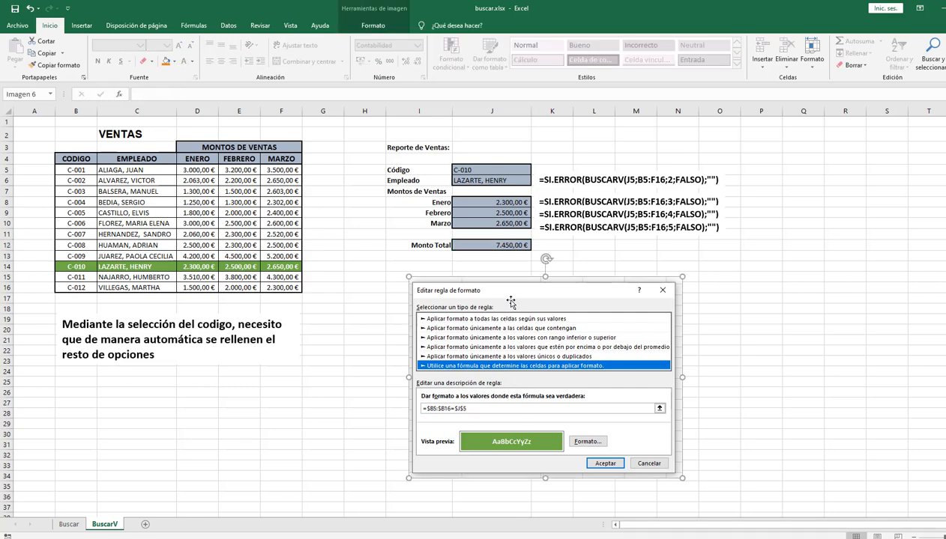
left_click_drag(511, 301, 487, 299)
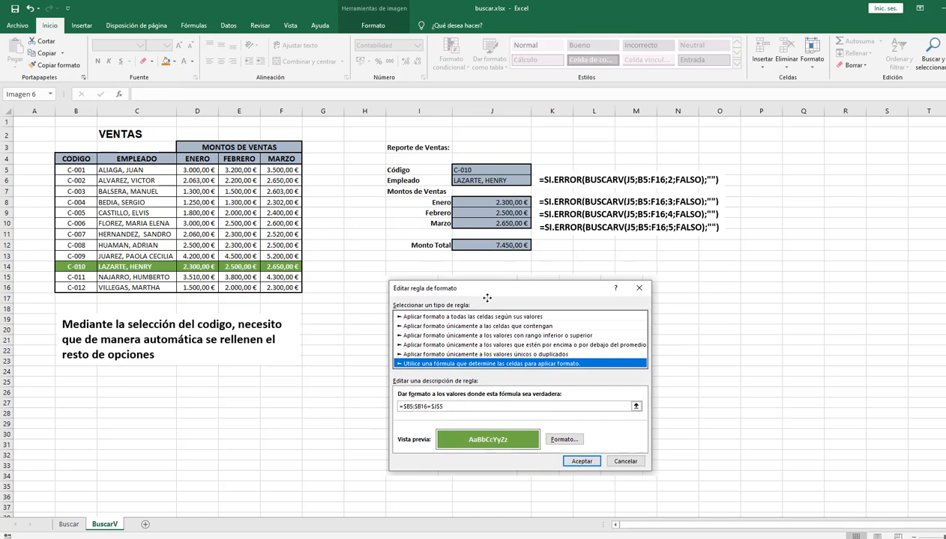
left_click(510, 171)
left_click(535, 170)
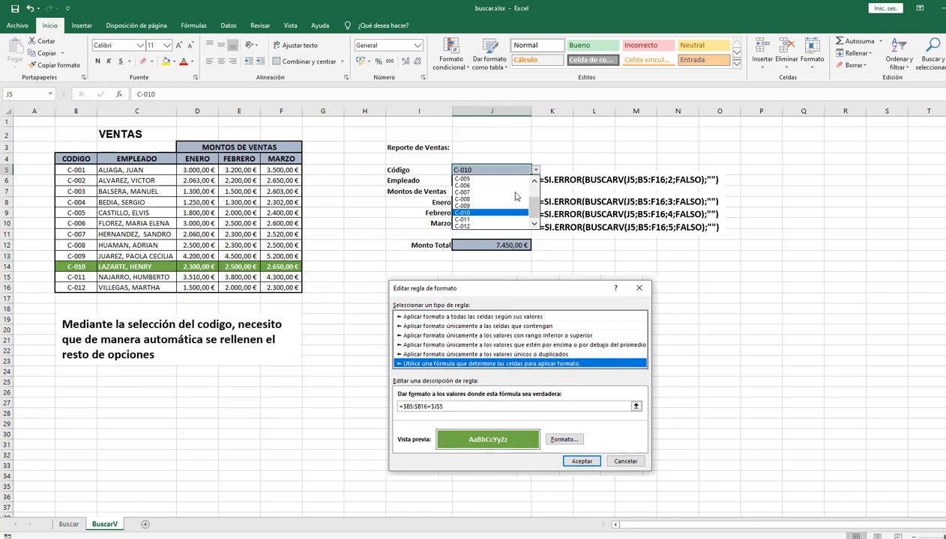
left_click(496, 200)
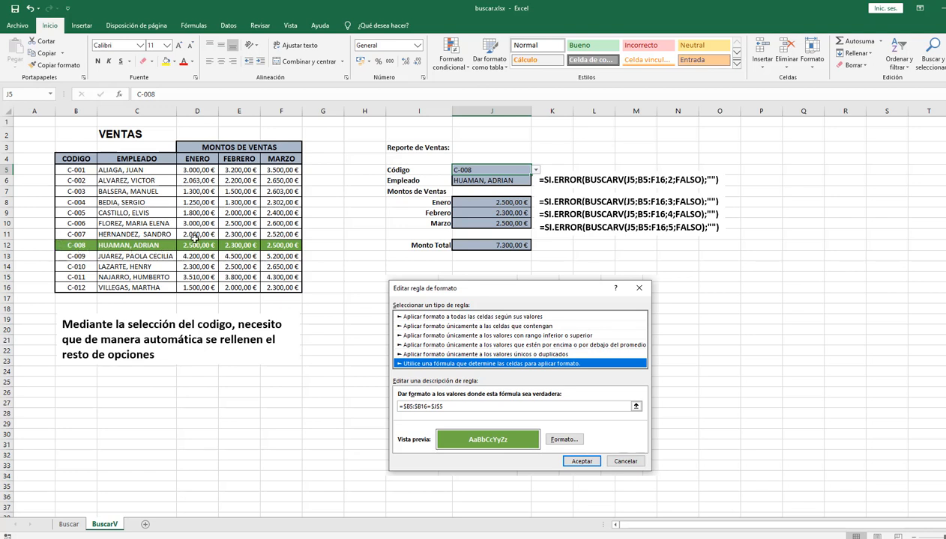
left_click(536, 171)
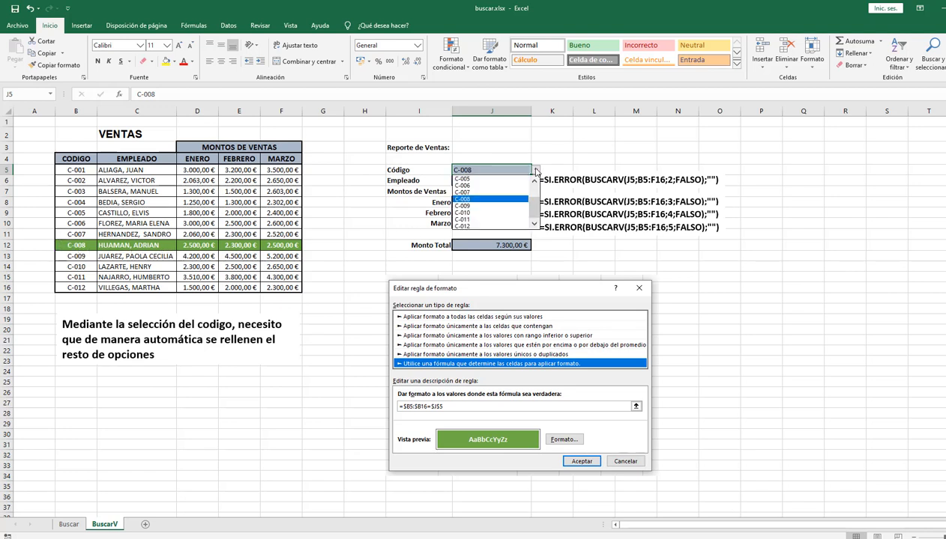
left_click(493, 186)
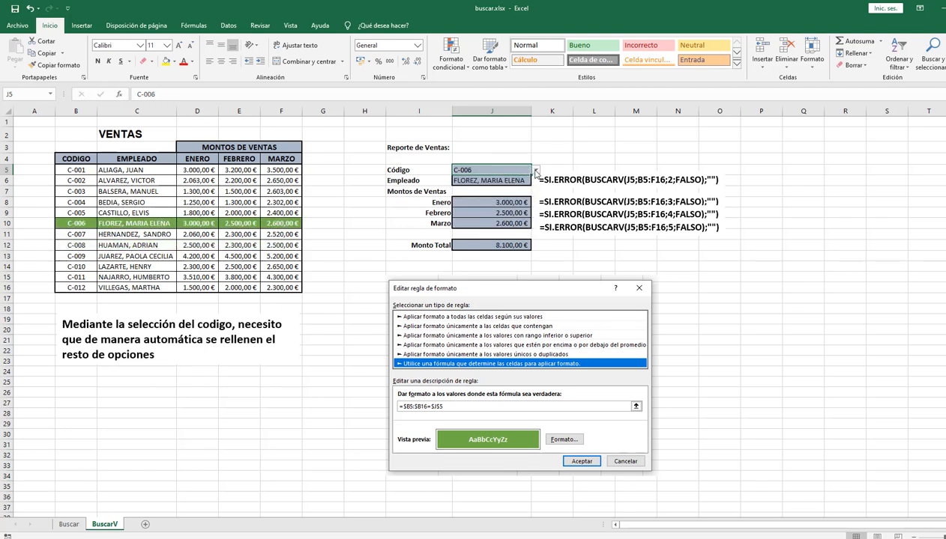
left_click(535, 170)
left_click(523, 218)
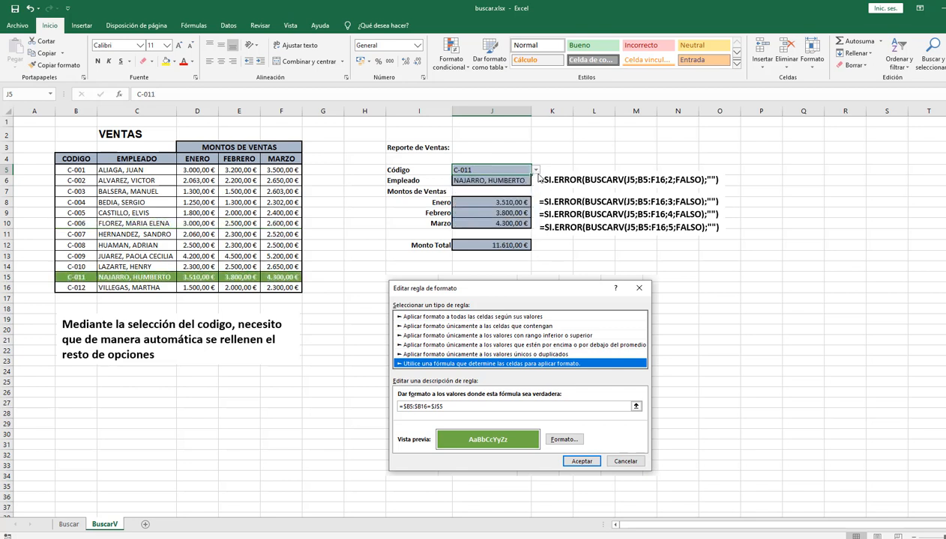
left_click(536, 171)
left_click(487, 190)
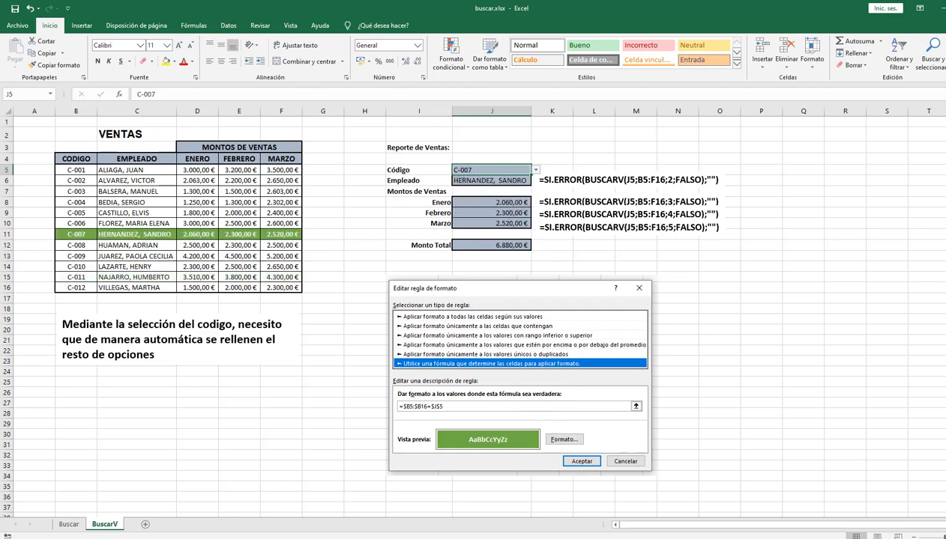
Move the format-rule picture beside the sales table and enlarge it so its rule formula is easy to read.
left_click_drag(475, 290, 414, 206)
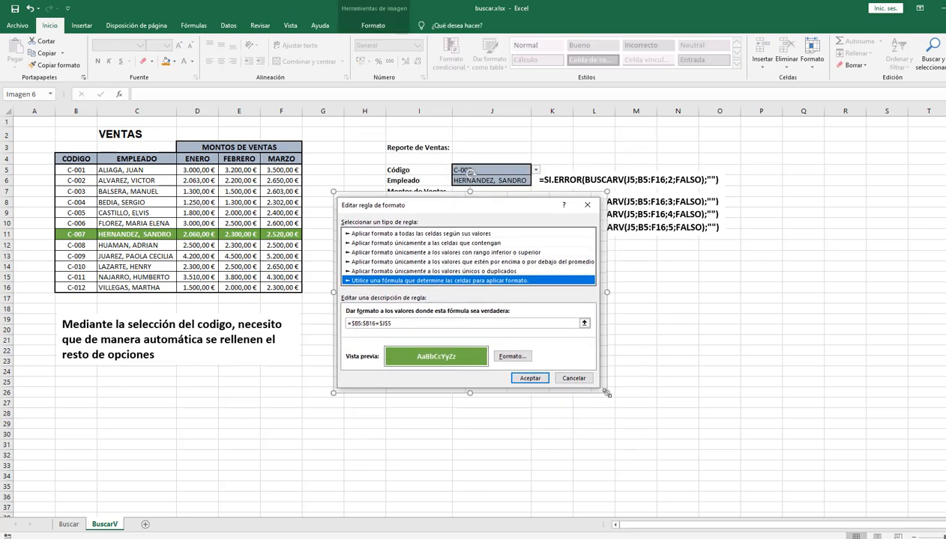
left_click_drag(607, 393, 756, 503)
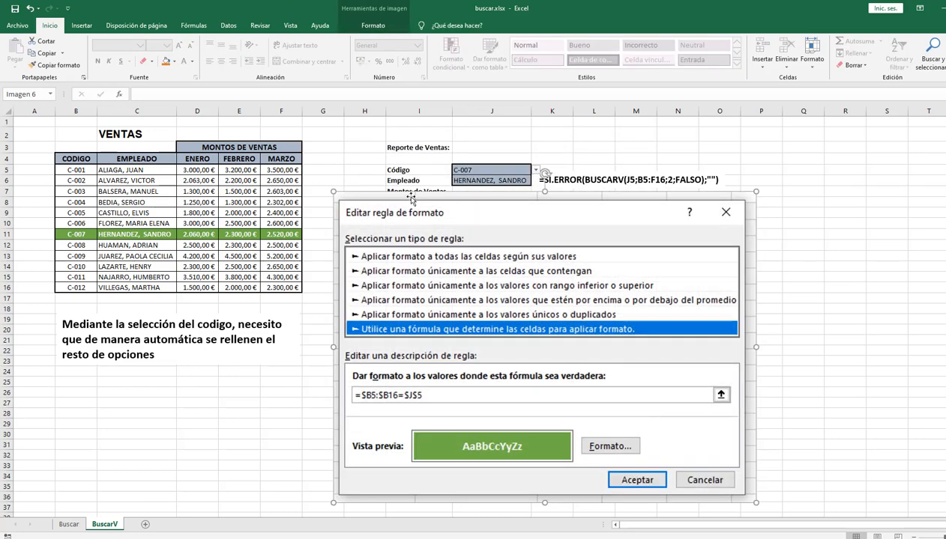
left_click_drag(410, 198, 399, 147)
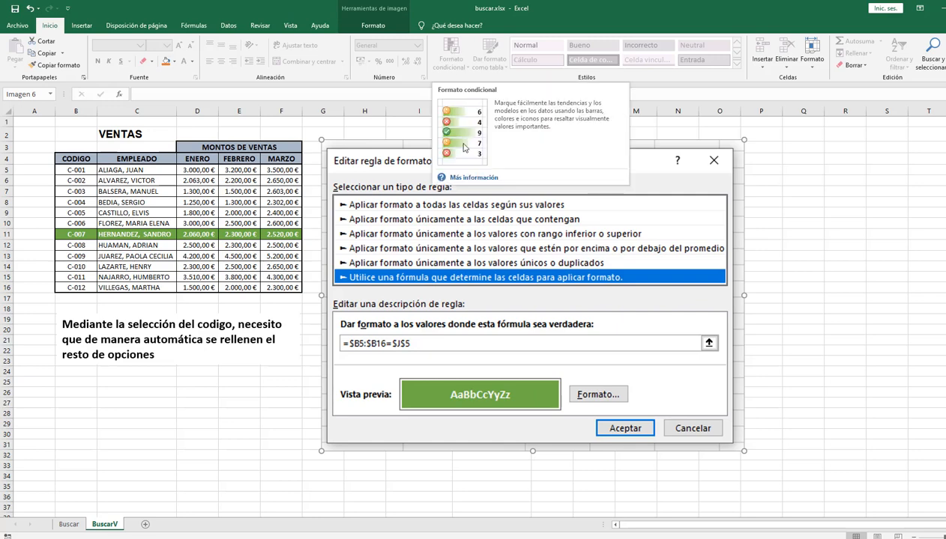
Open a new conditional formatting rule, show the type "Utilice una fórmula que determine las celdas para aplicar formato", and close it without creating the rule.
left_click(839, 319)
left_click(451, 54)
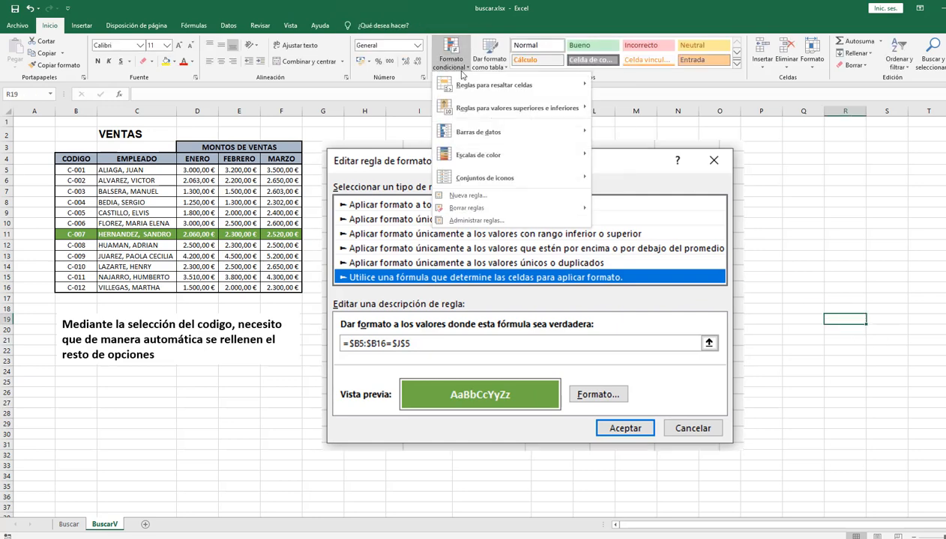
mouse_move(494, 84)
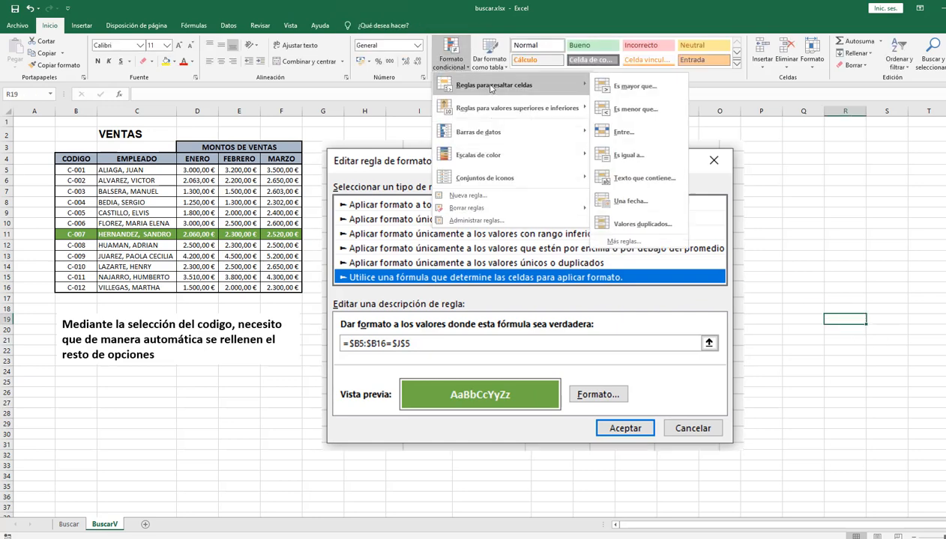
left_click(625, 242)
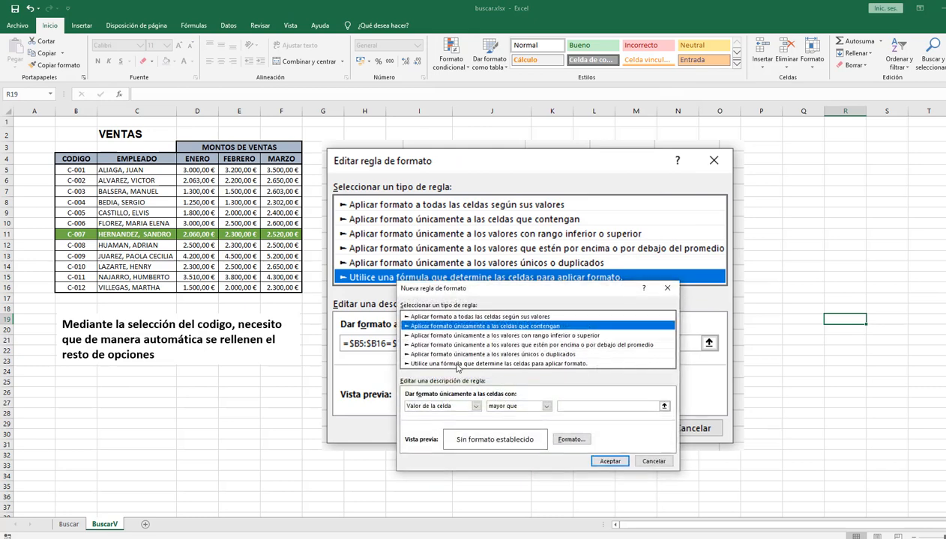
left_click(457, 365)
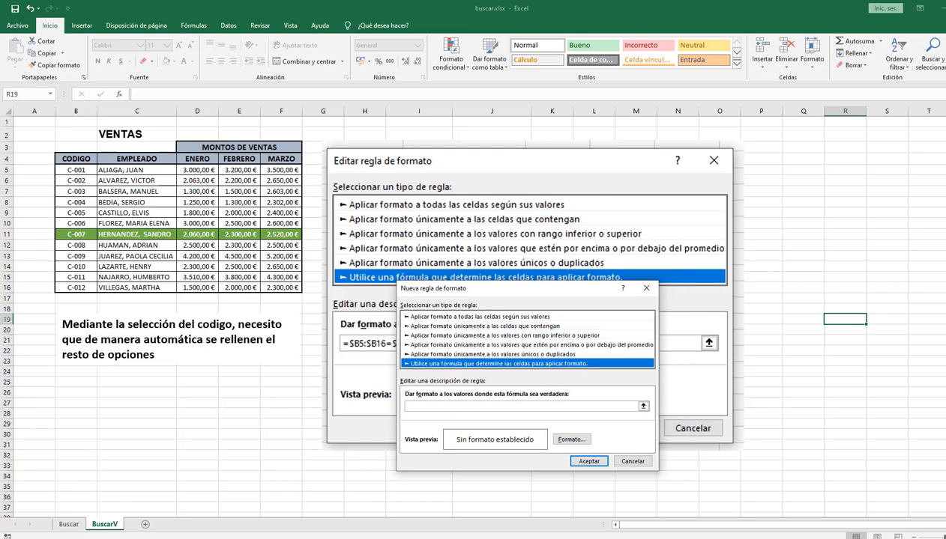
left_click(633, 461)
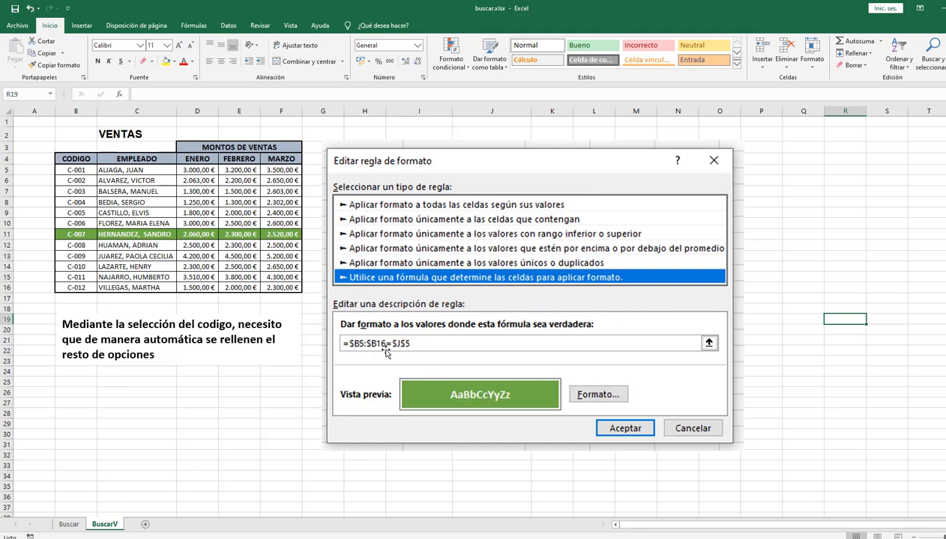
Move the format-rule picture away from the sales table so the sales report's labels are uncovered.
left_click_drag(455, 160, 711, 133)
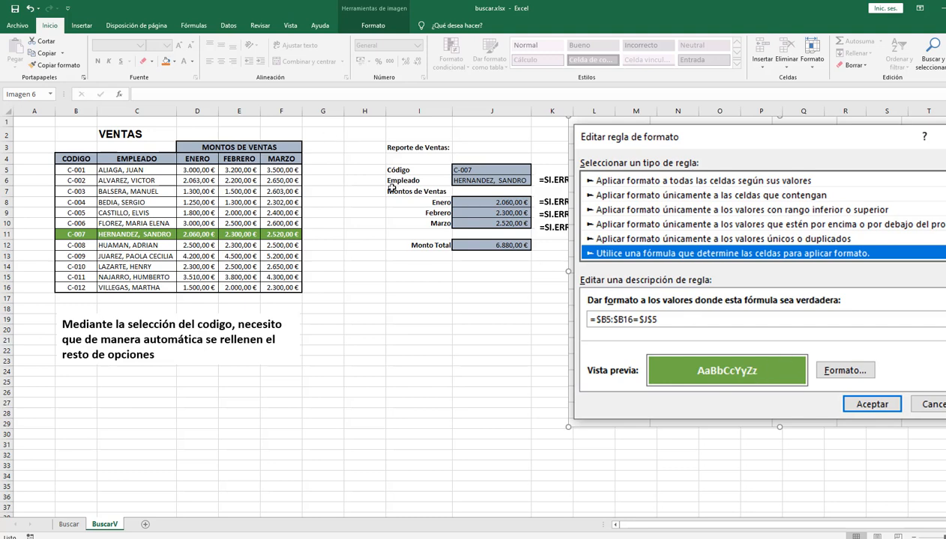
left_click_drag(703, 141, 583, 155)
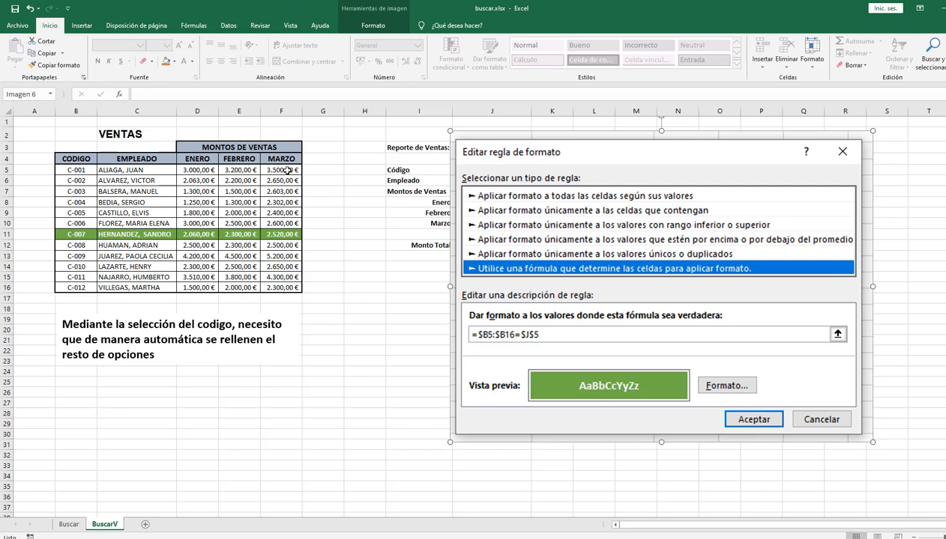
Highlight the March amounts F5:F16, view the conditional formatting options, and highlight the whole C-005 row to contrast column and row formatting.
left_click_drag(289, 171, 278, 288)
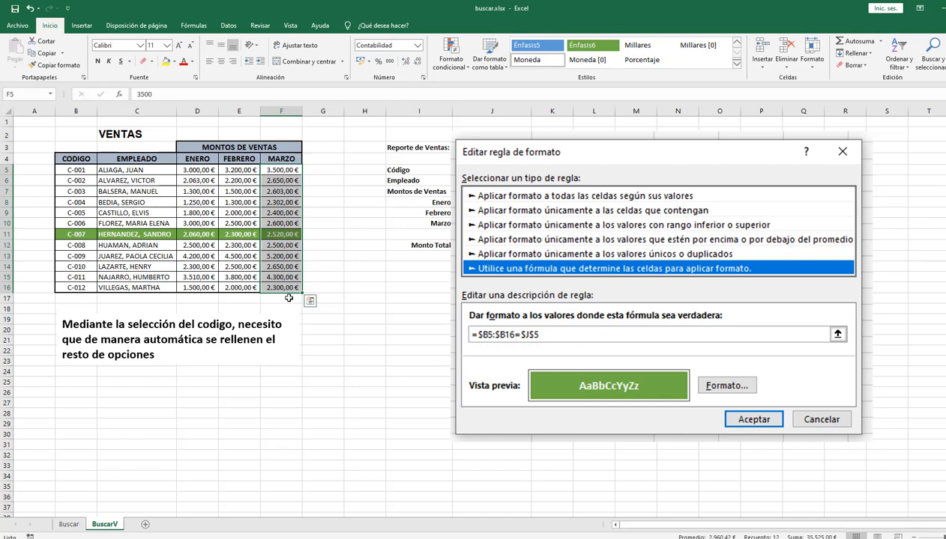
left_click(454, 62)
mouse_move(524, 84)
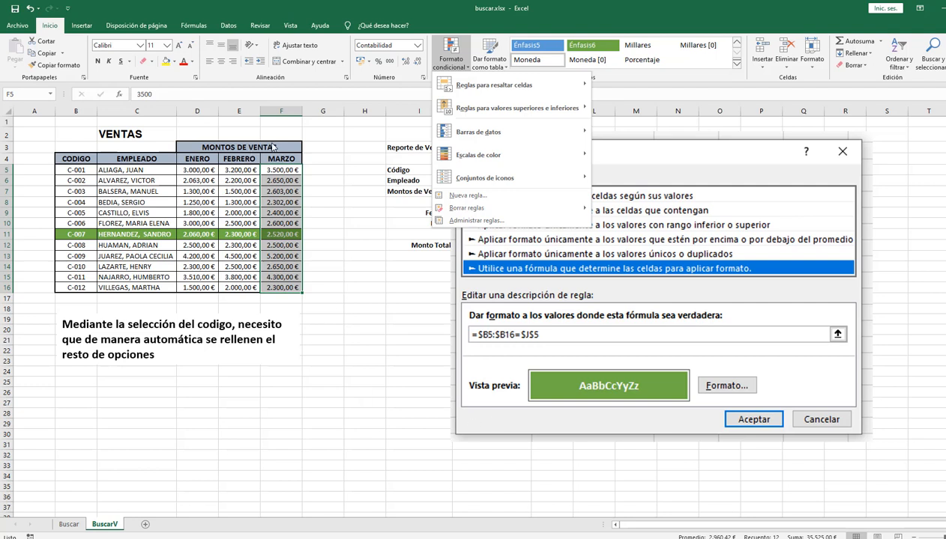
left_click(278, 213)
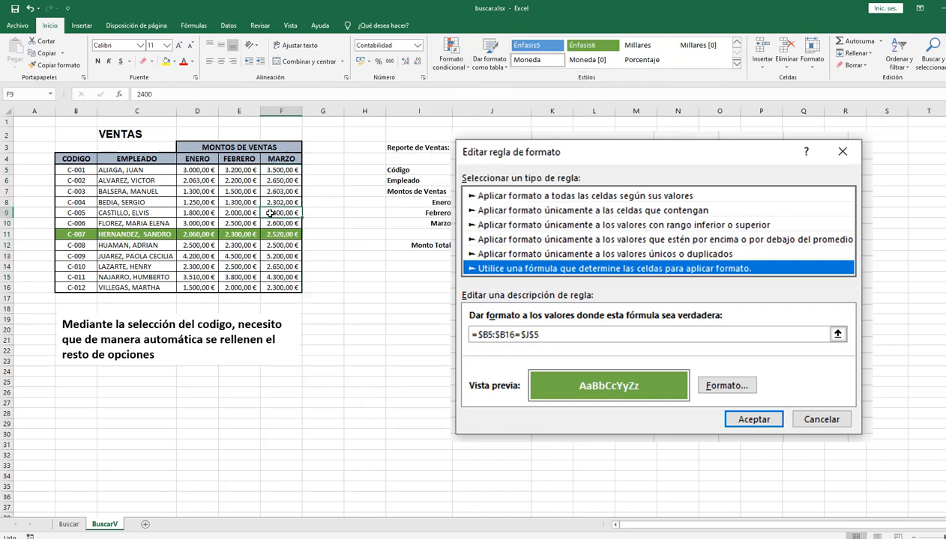
left_click_drag(275, 213, 81, 214)
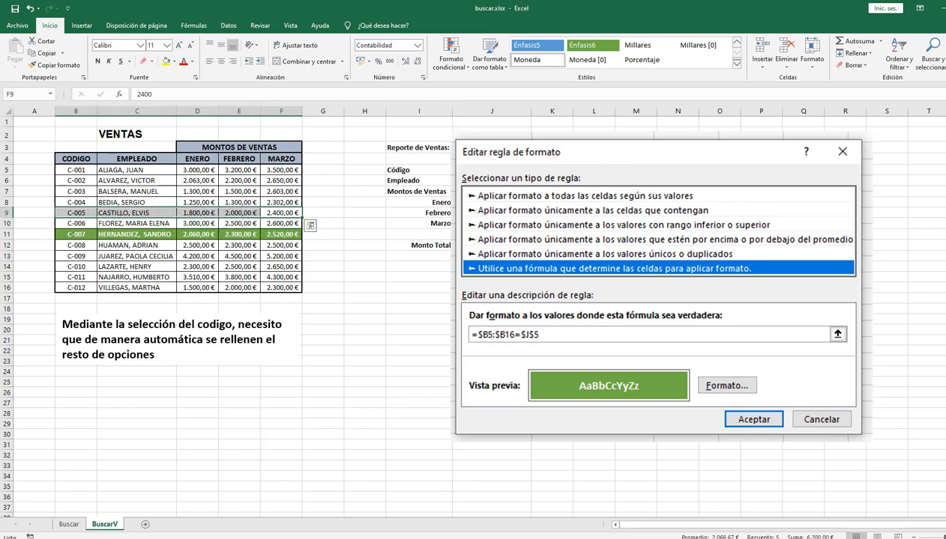
left_click(543, 338)
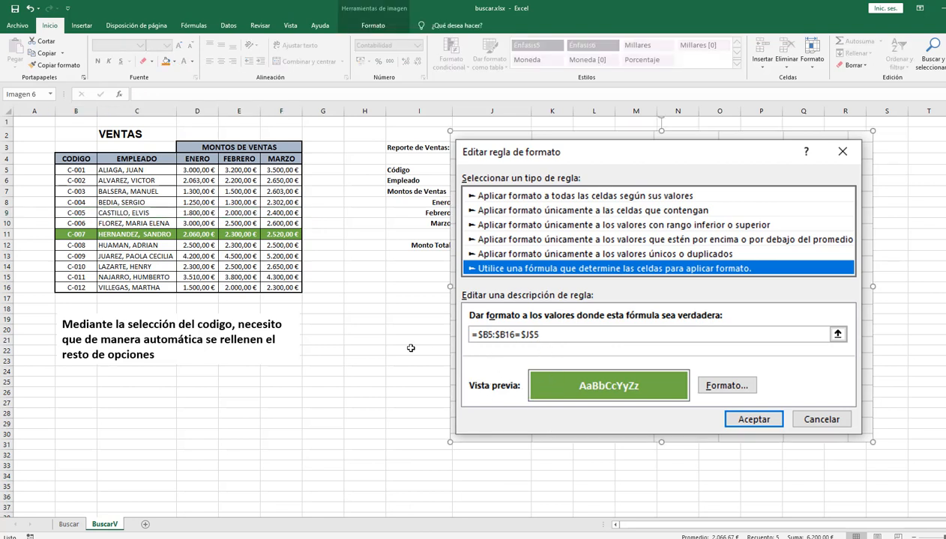
Select B5:F16, show the formula-based type in a new conditional formatting rule, and close it without creating the rule.
left_click_drag(70, 171, 297, 289)
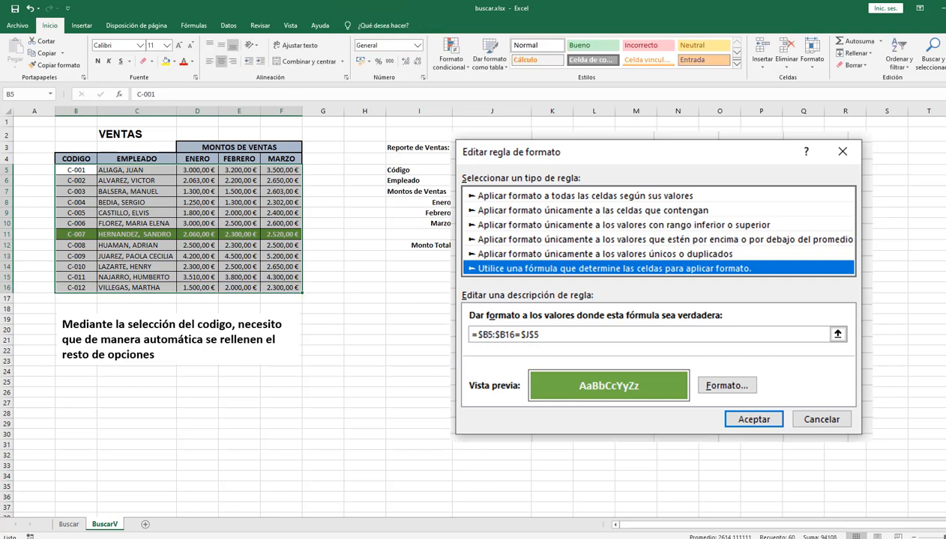
left_click(448, 68)
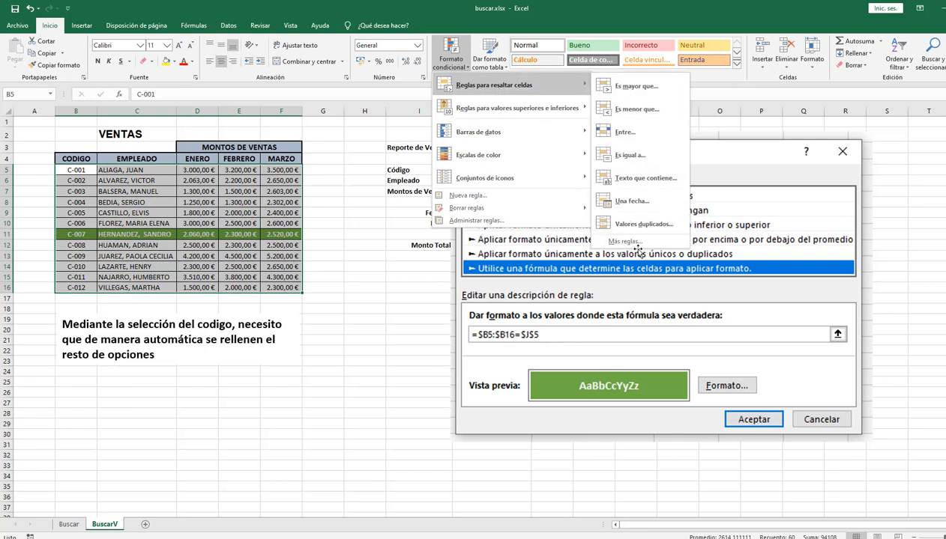
left_click(631, 242)
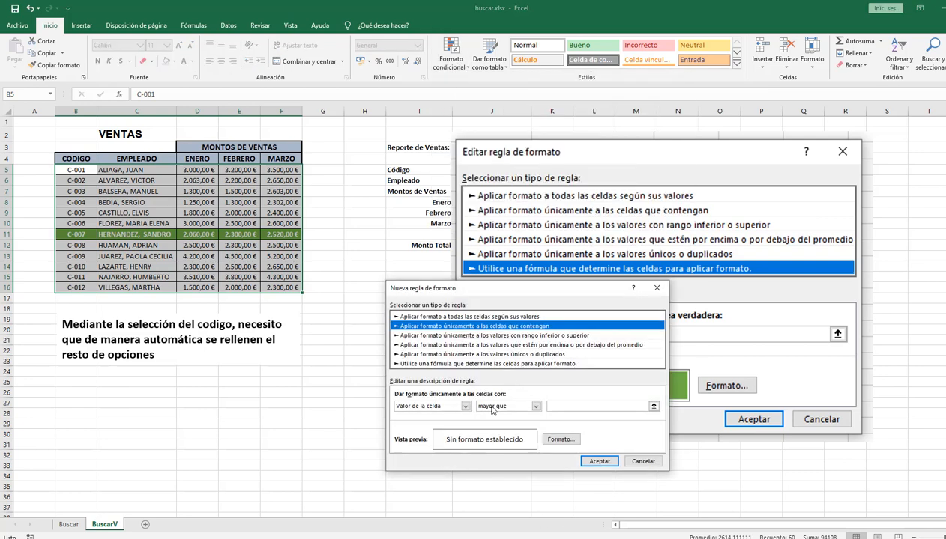
left_click(508, 365)
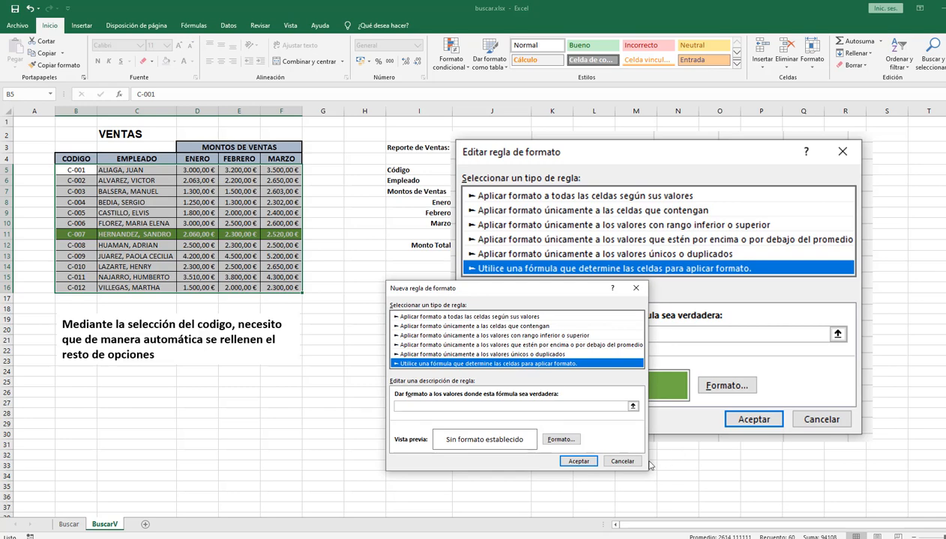
left_click(622, 461)
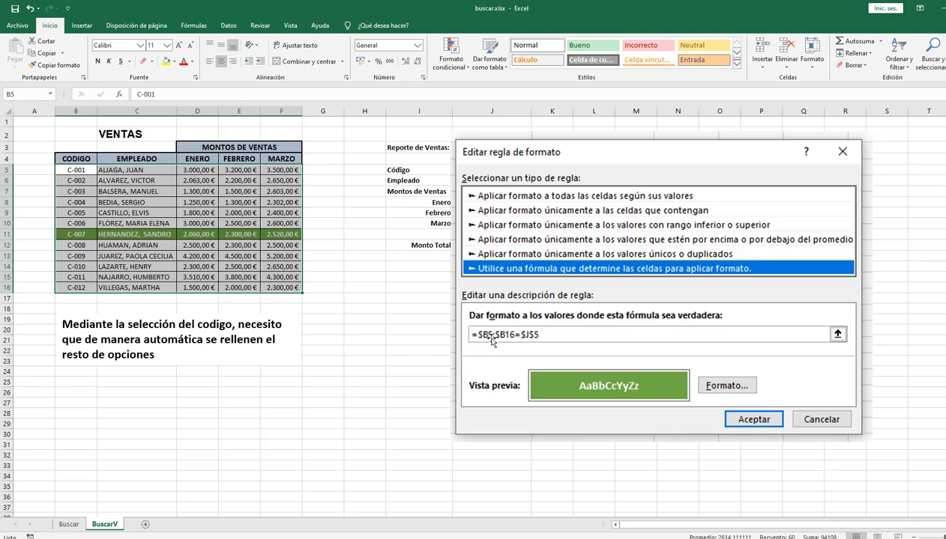
Shrink the format-rule picture and place it below the sales report so the report and its formulas are uncovered.
scroll(500, 133, "down", 1)
scroll(497, 289, "up", 1)
left_click_drag(587, 156, 577, 308)
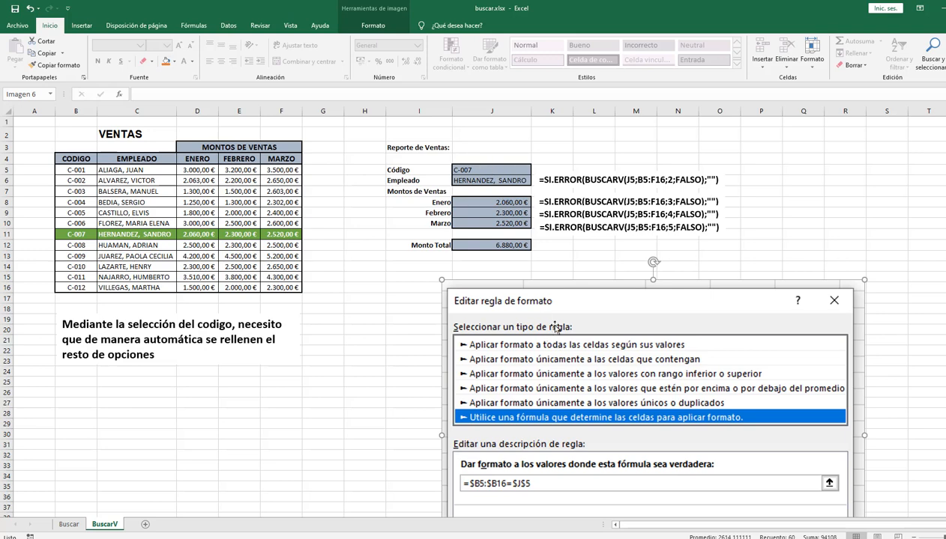
left_click_drag(558, 297, 598, 126)
scroll(558, 350, "down", 1)
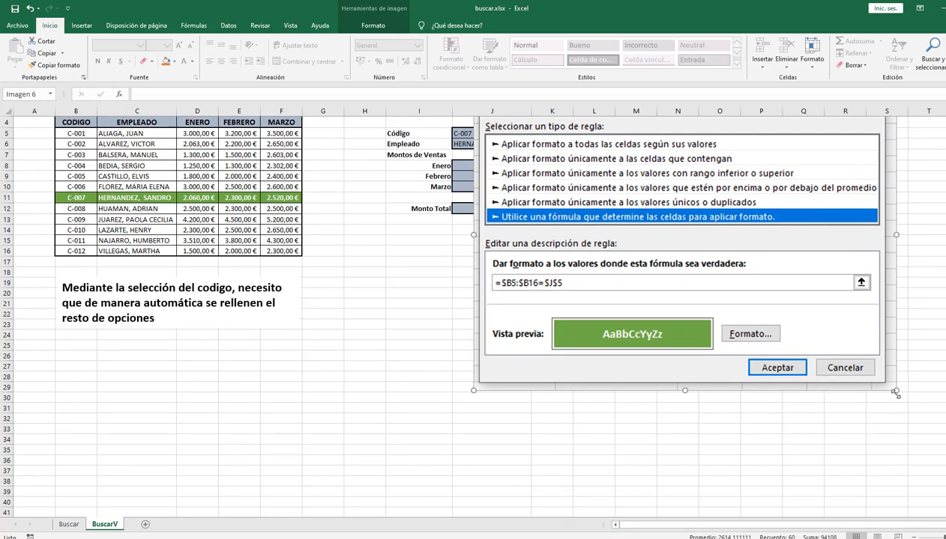
left_click_drag(896, 394, 686, 274)
scroll(675, 258, "down", 1)
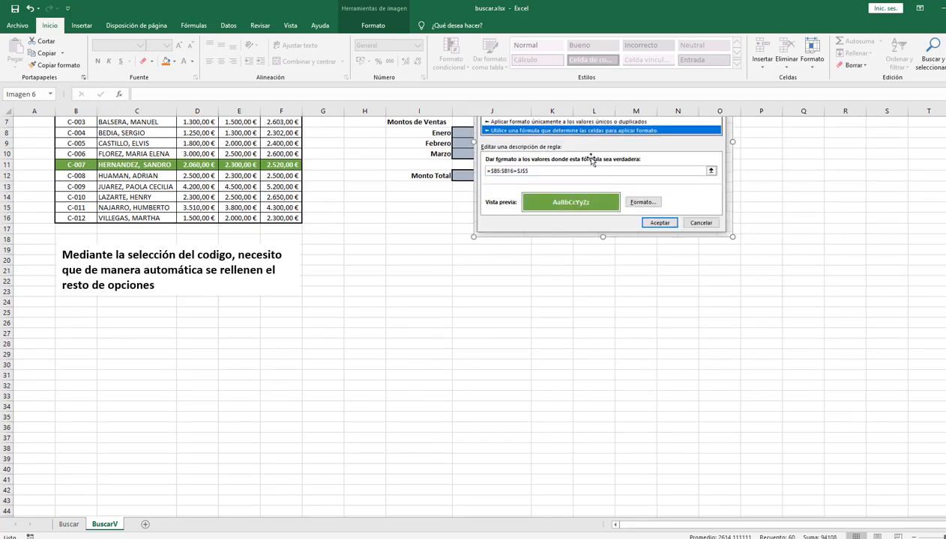
left_click_drag(592, 159, 539, 359)
scroll(775, 345, "up", 2)
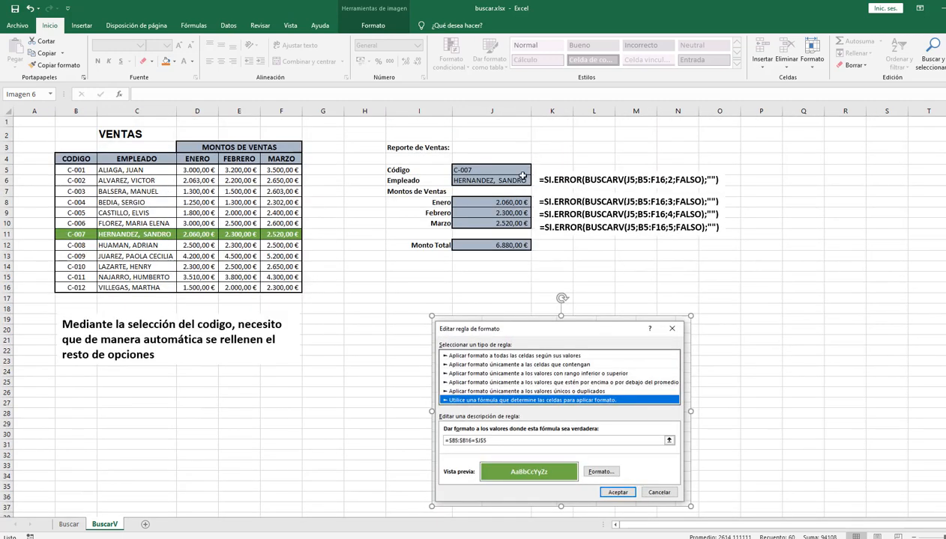
Choose code C-010 in cell J5 to test the report and the row highlighting.
left_click(517, 173)
left_click(535, 170)
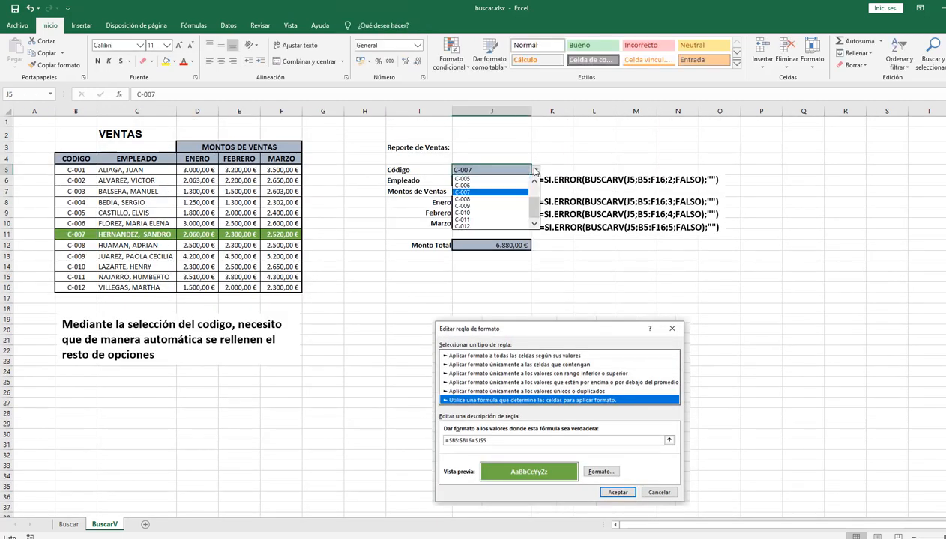
left_click(472, 215)
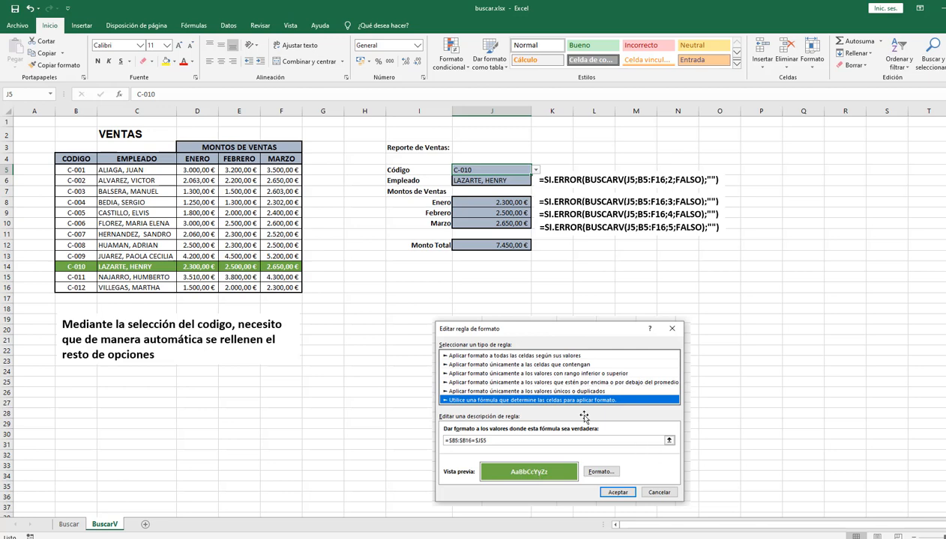
Enlarge the format-rule picture and move it up next to the sales table so its formula is readable.
left_click_drag(514, 332, 460, 282)
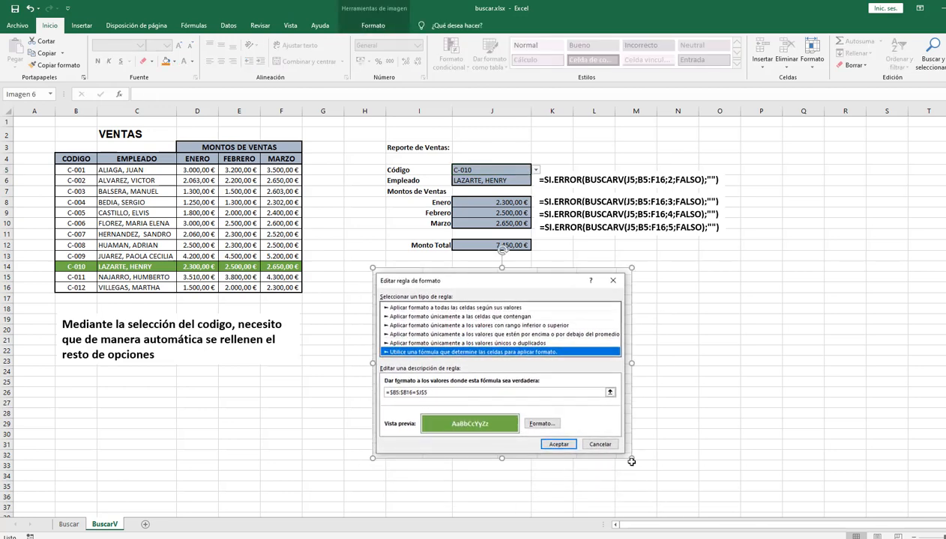
left_click_drag(631, 461, 805, 515)
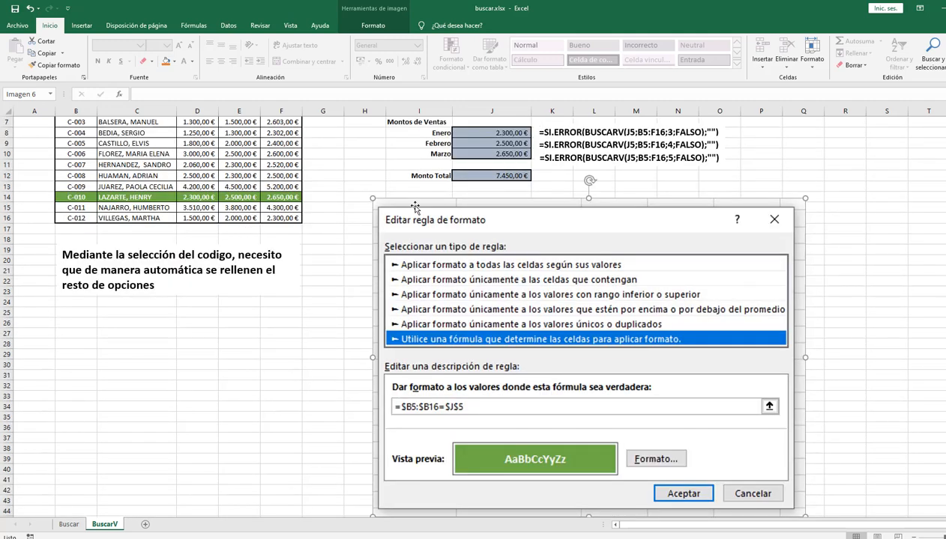
left_click_drag(407, 207, 383, 141)
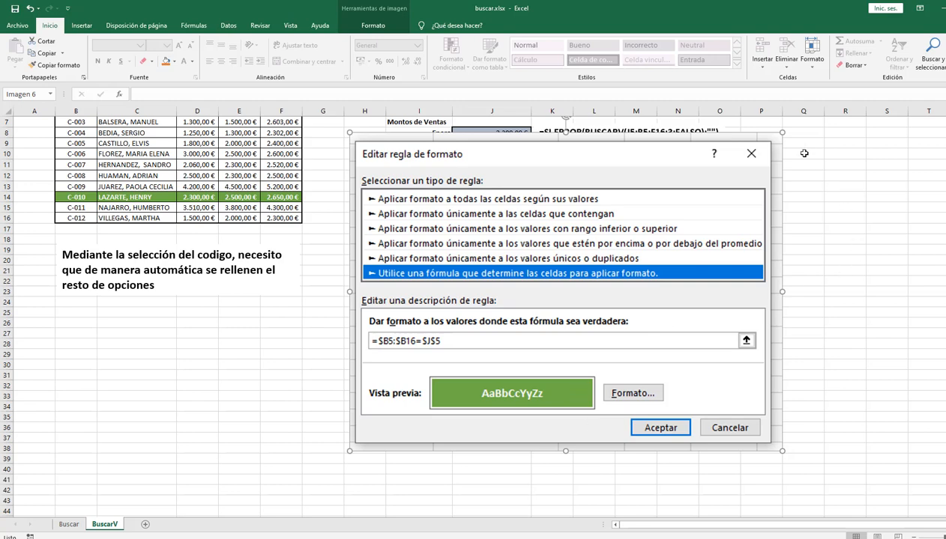
Reduce the format-rule picture to a medium size and position it beneath the Monto Total row of the report.
left_click_drag(781, 133, 654, 223)
scroll(793, 405, "up", 2)
left_click_drag(472, 341, 531, 317)
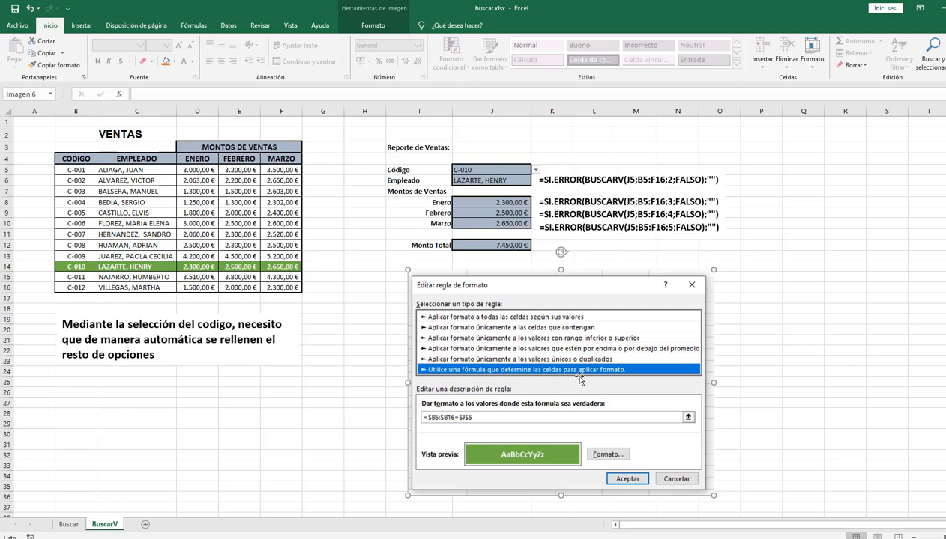
left_click_drag(563, 343, 560, 365)
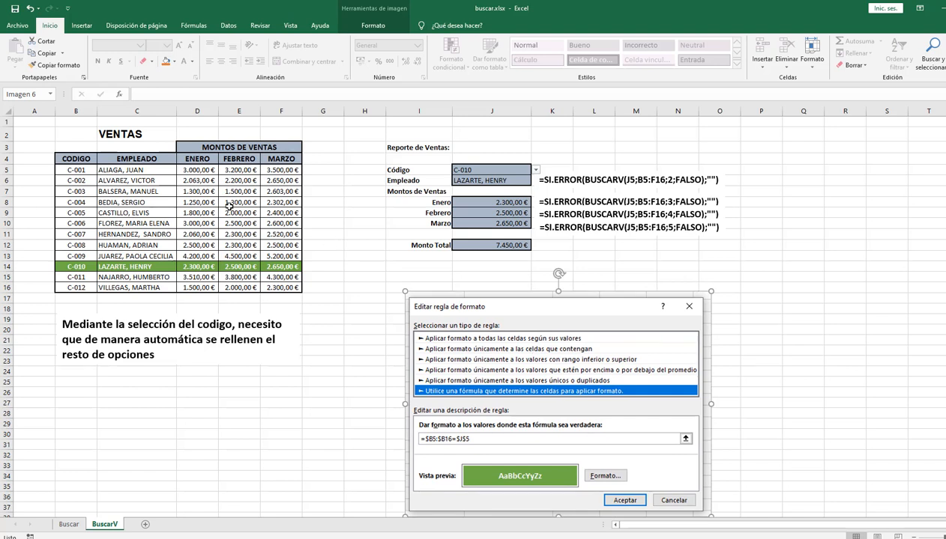